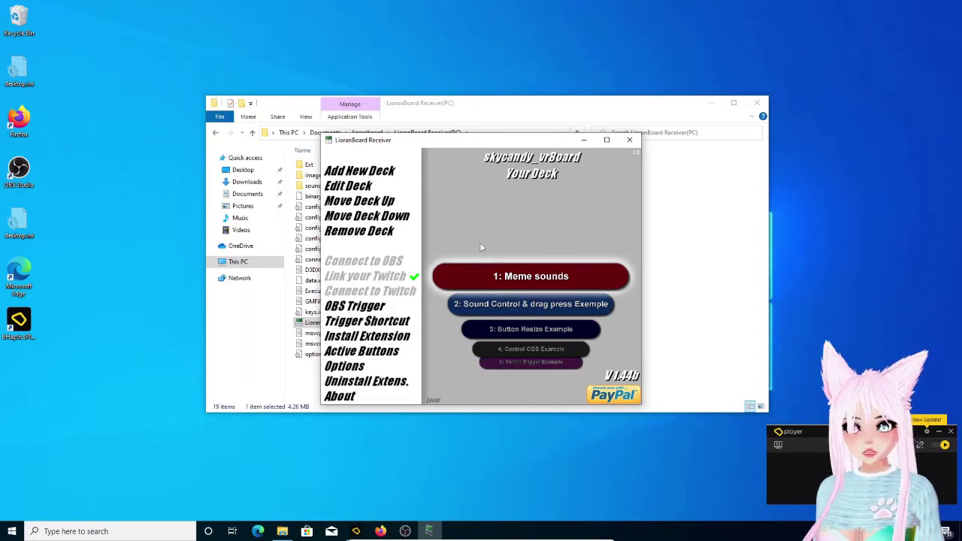
# - Add a new deck, open it for editing and name it "bhaptics"
pyautogui.scroll(-2, 481, 241)
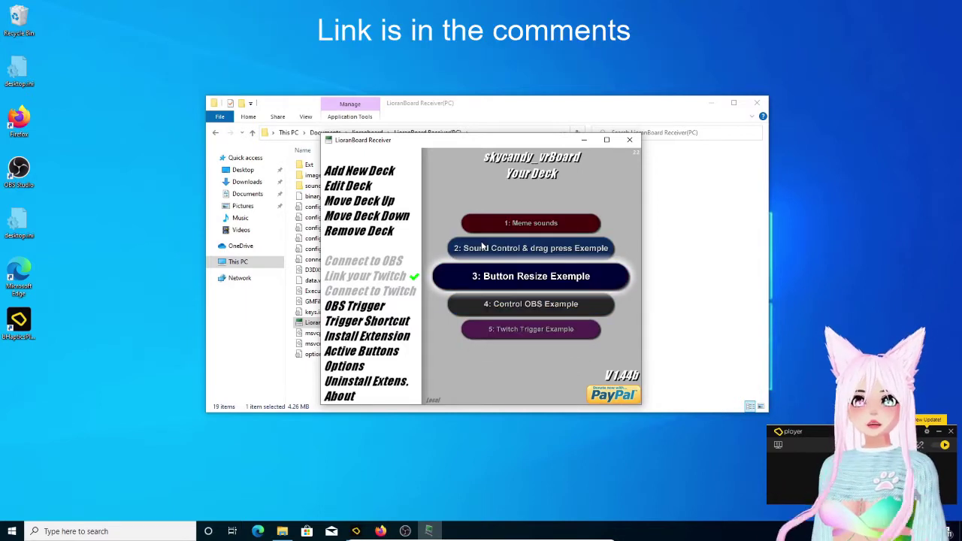
pyautogui.scroll(-1, 482, 245)
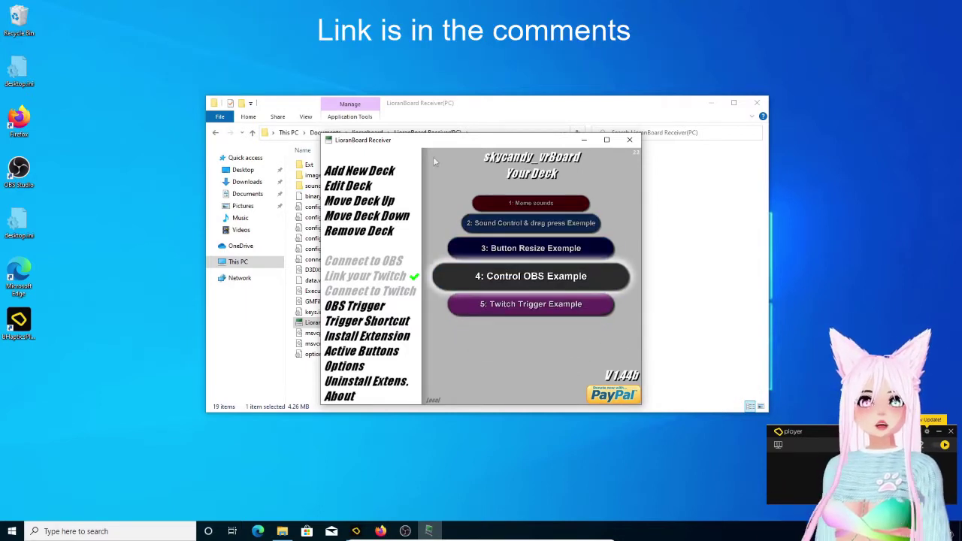
pyautogui.click(371, 174)
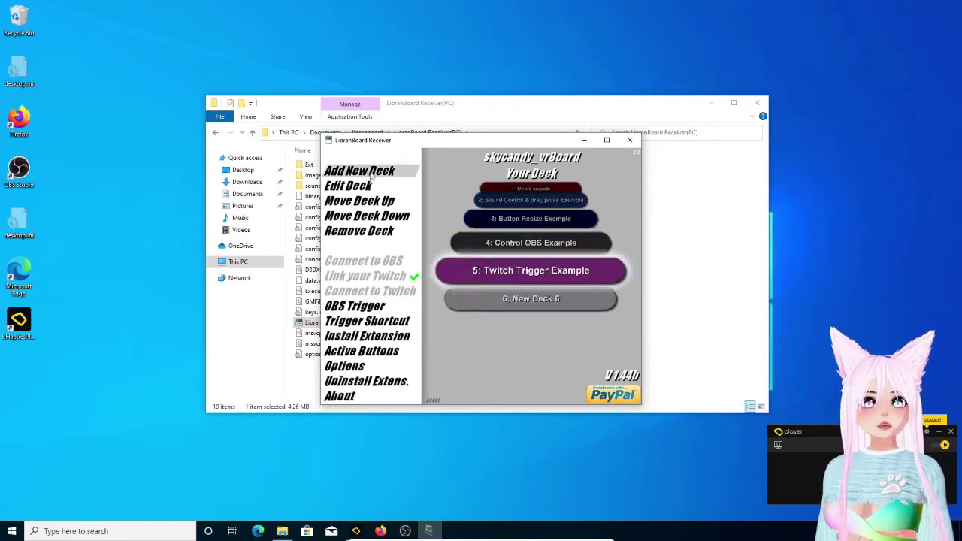
pyautogui.click(540, 278)
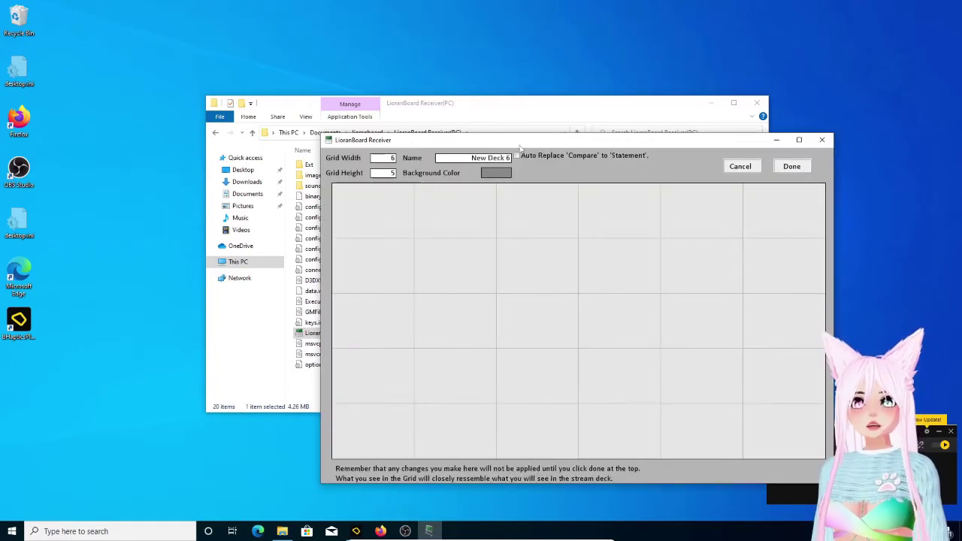
pyautogui.moveTo(468, 159); pyautogui.dragTo(515, 159)
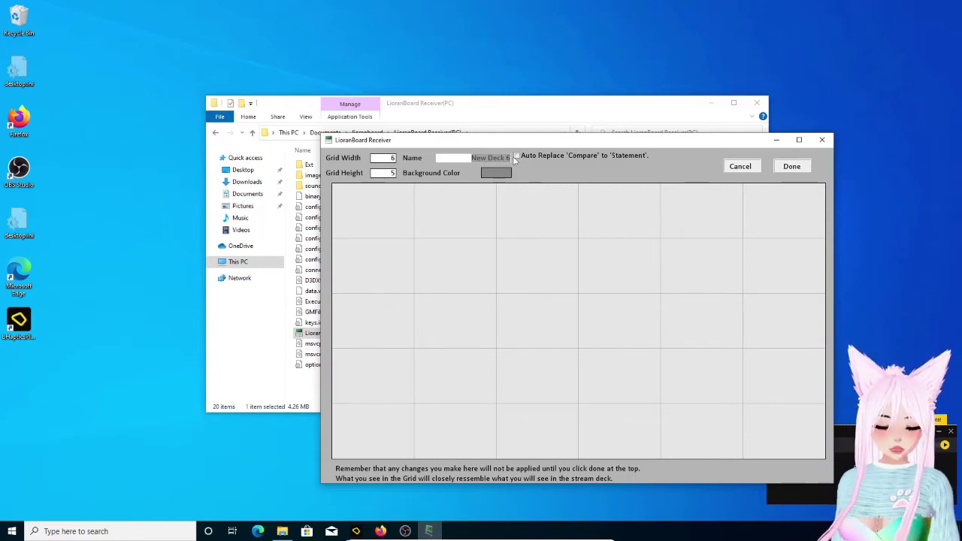
pyautogui.press('BackSpace')
pyautogui.write('bhaptics')
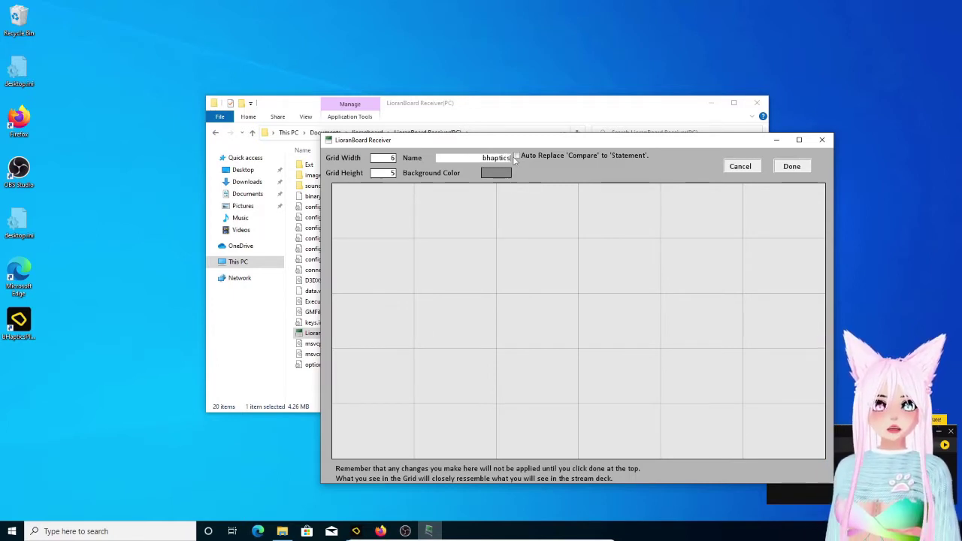
# - Create a blank button named "Good Game" in the second cell of the deck grid's first row
pyautogui.click(456, 212)
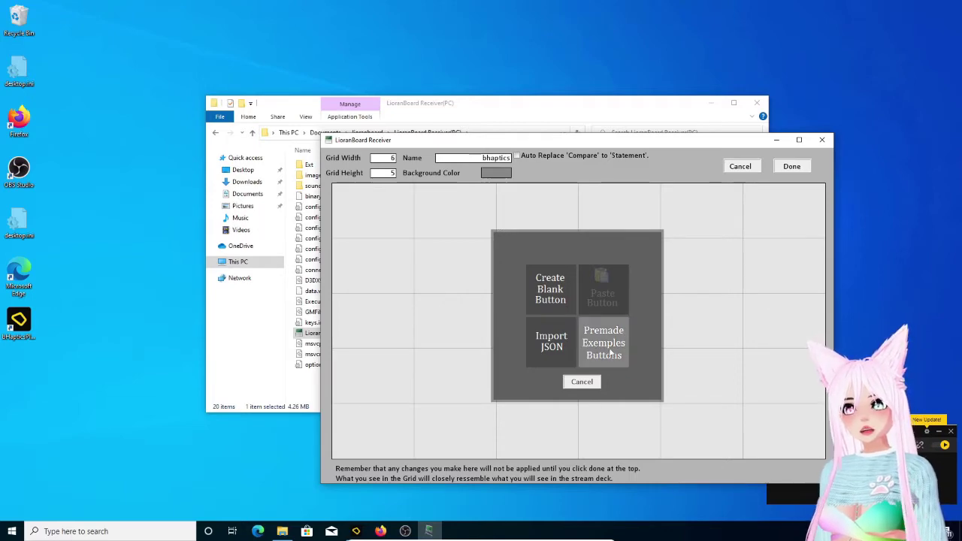
pyautogui.click(617, 360)
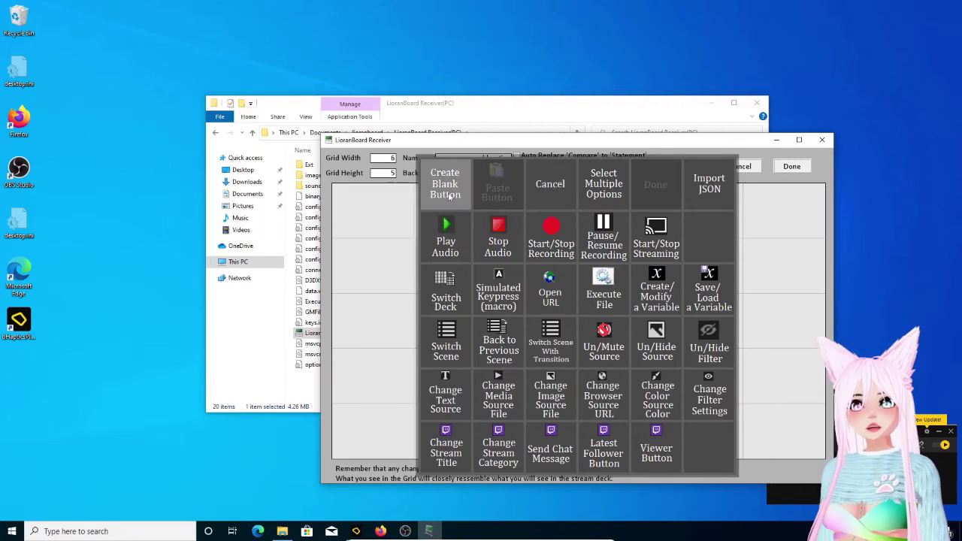
pyautogui.click(447, 194)
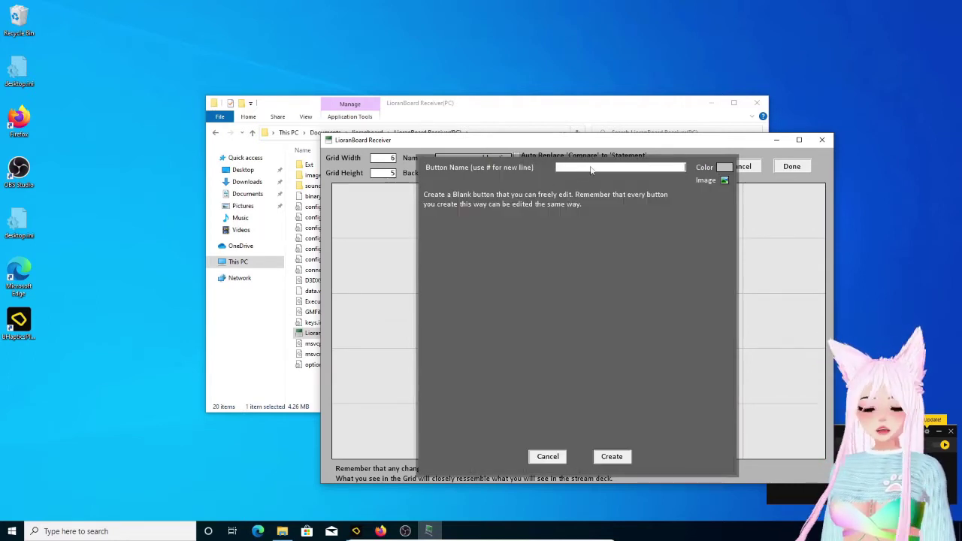
pyautogui.write('Good Ga')
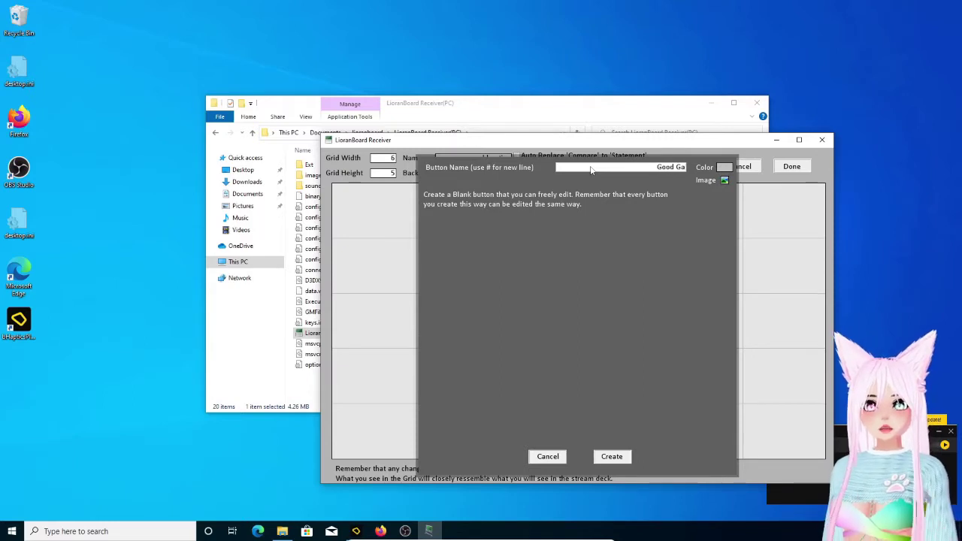
pyautogui.write('me')
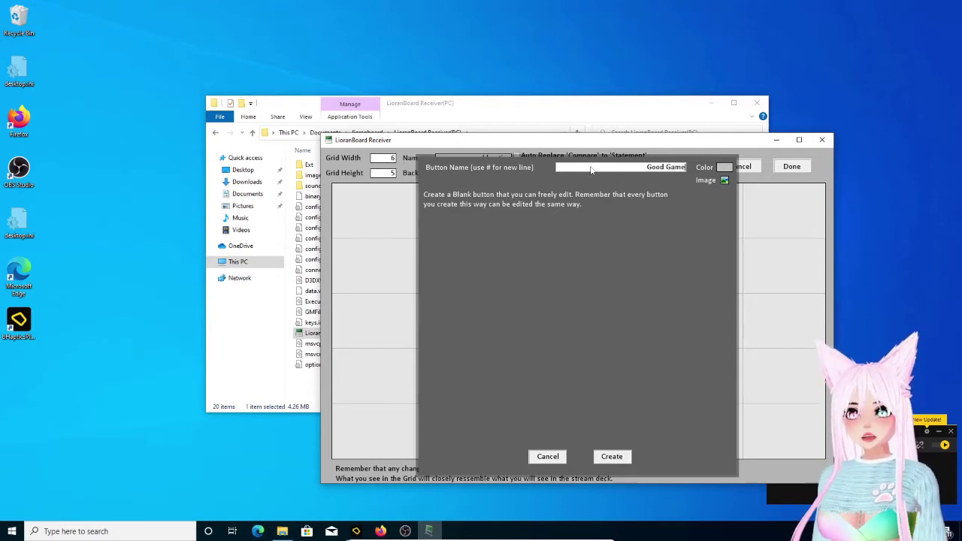
pyautogui.click(614, 456)
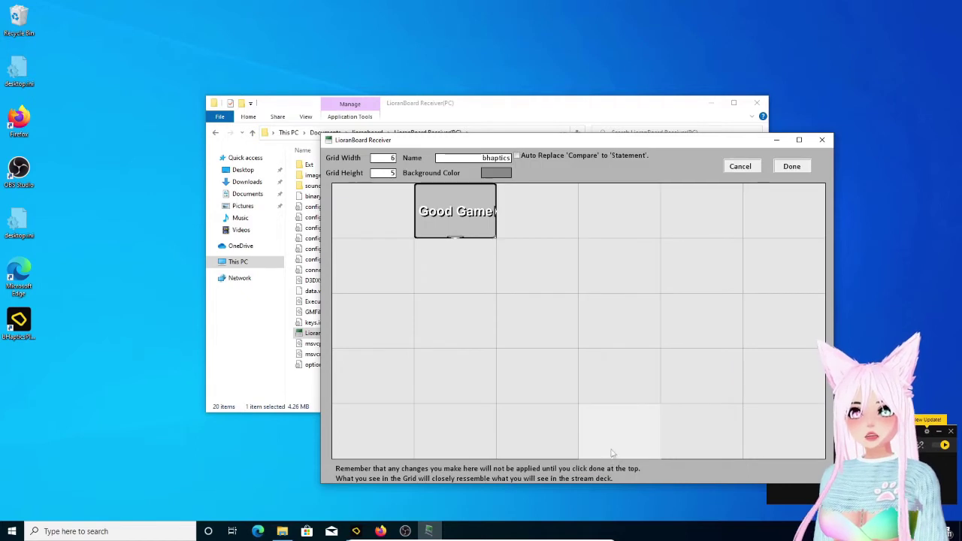
# - Add a Command Line action to the commands of the Good Game button
pyautogui.rightClick(465, 202)
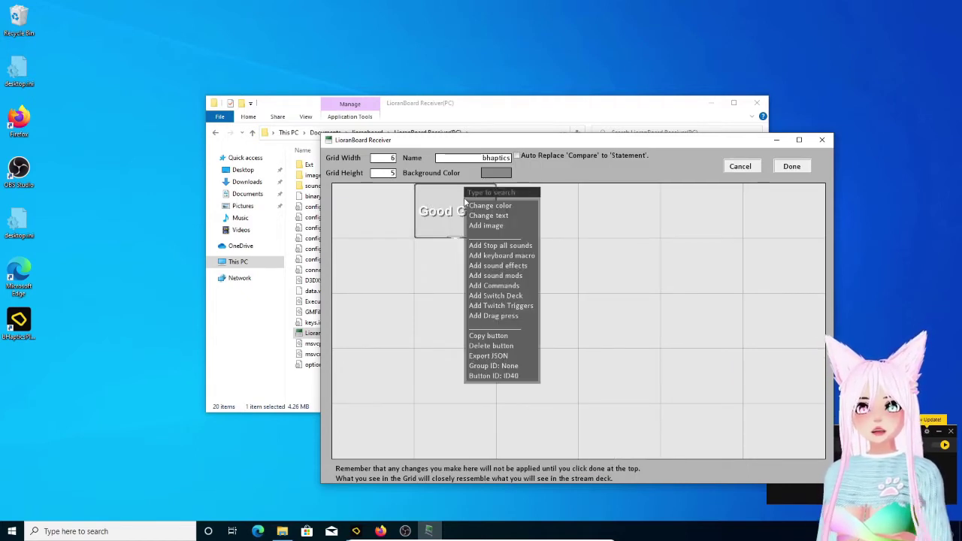
pyautogui.click(502, 287)
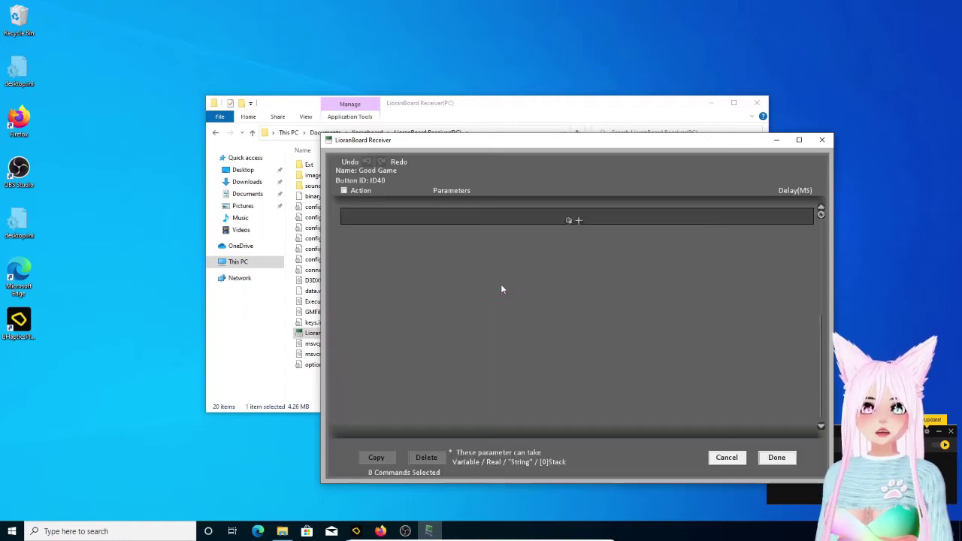
pyautogui.click(577, 221)
pyautogui.click(395, 220)
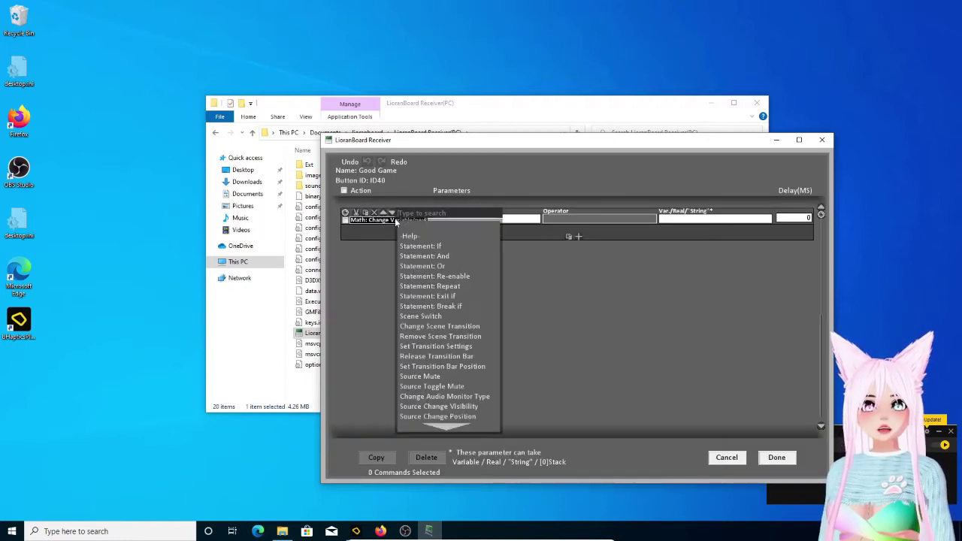
pyautogui.write('com')
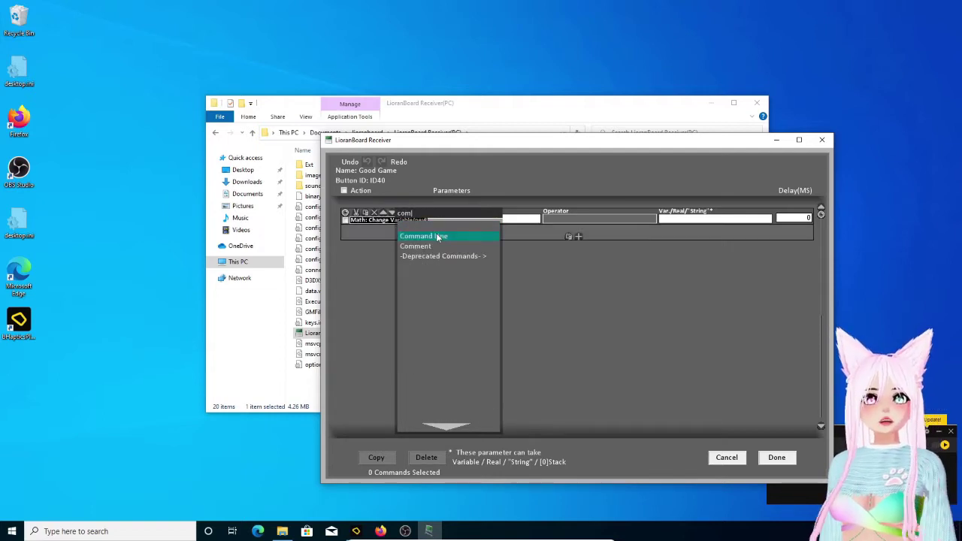
pyautogui.click(438, 236)
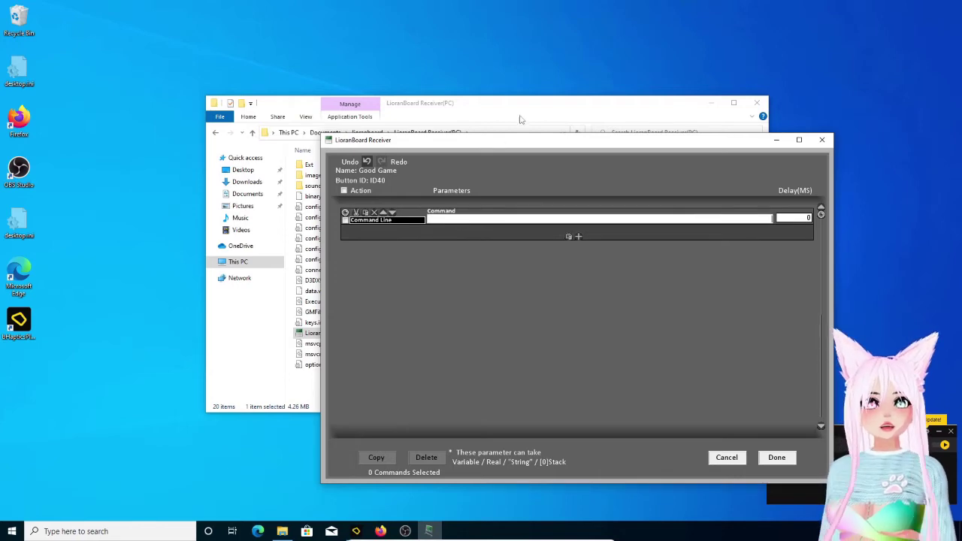
# - Browse in File Explorer to the tact folder inside Documents\haptic_candy and look at the Electric1.tact file
pyautogui.moveTo(530, 113); pyautogui.dragTo(417, 64)
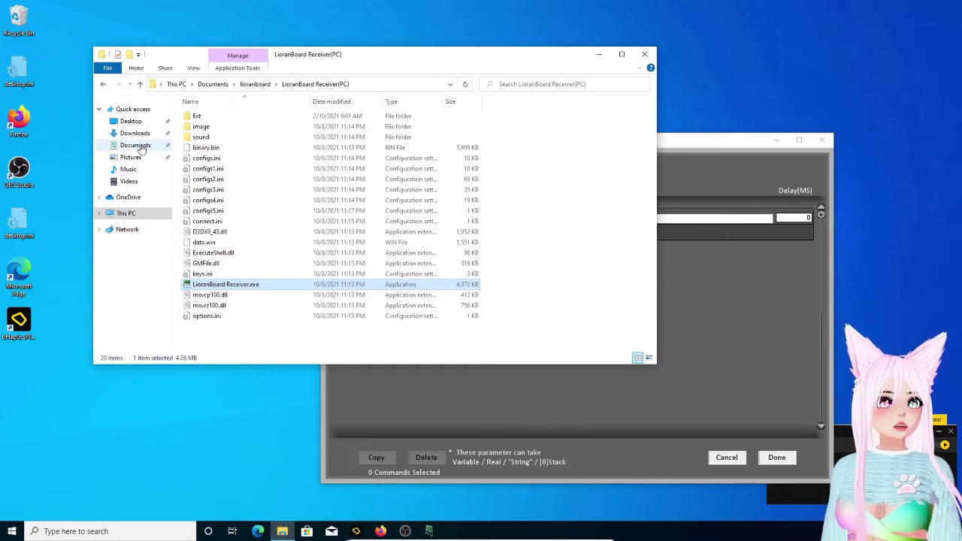
pyautogui.click(140, 147)
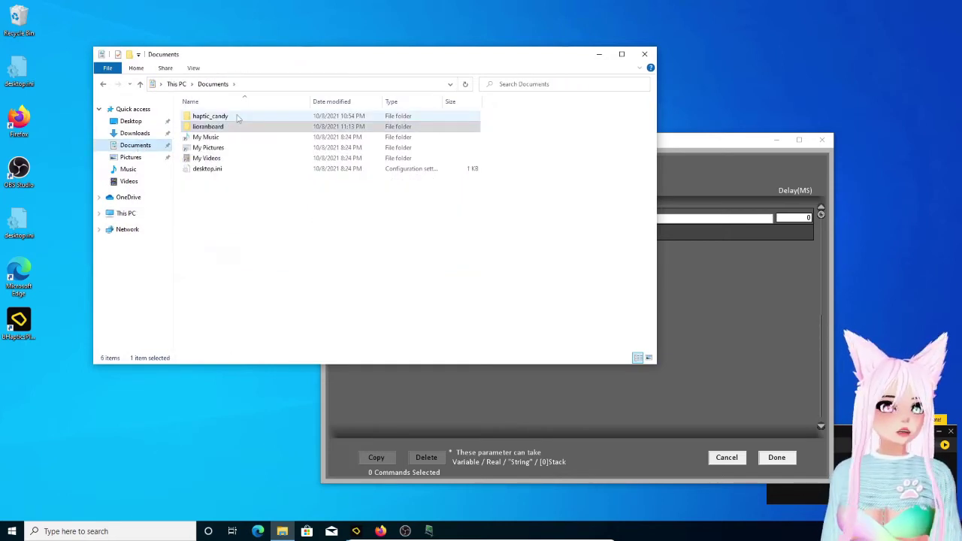
pyautogui.click(237, 118)
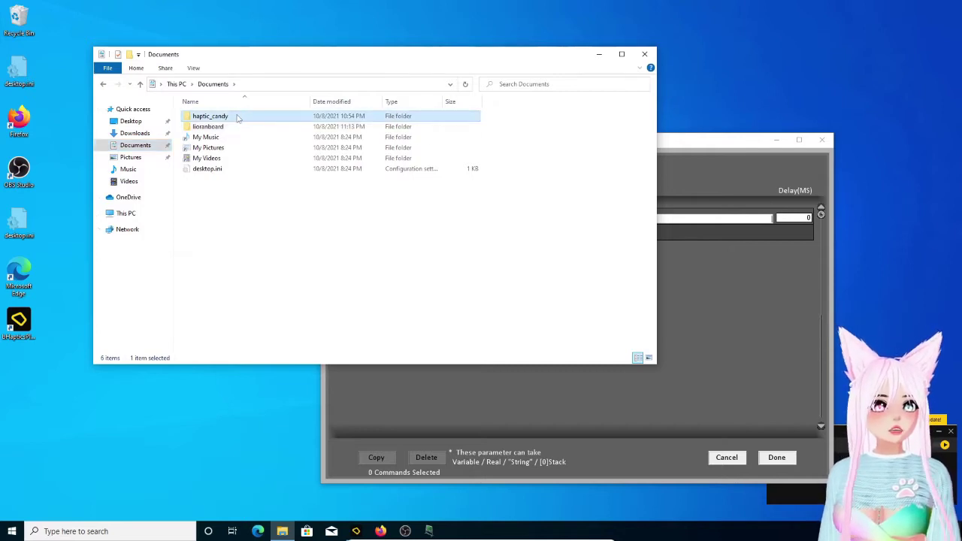
pyautogui.doubleClick(238, 117)
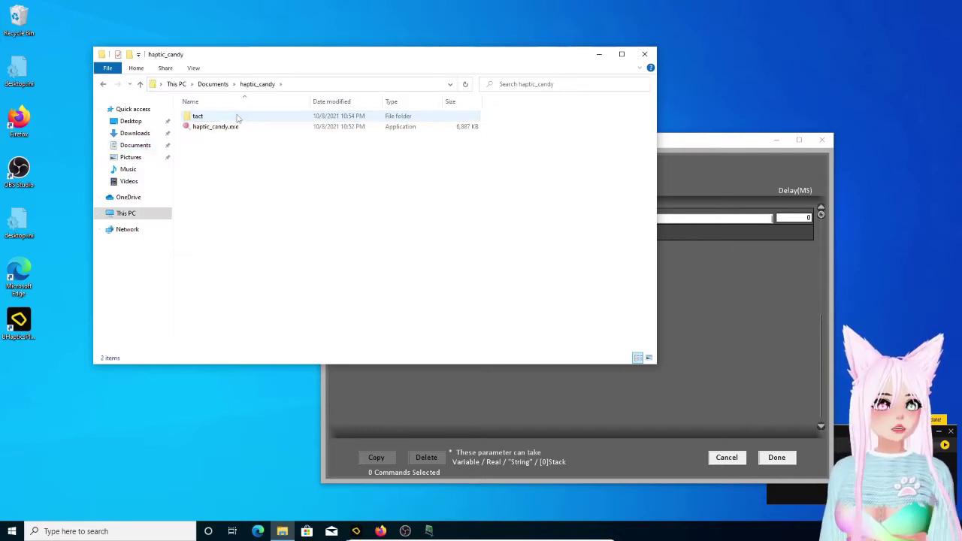
pyautogui.doubleClick(238, 116)
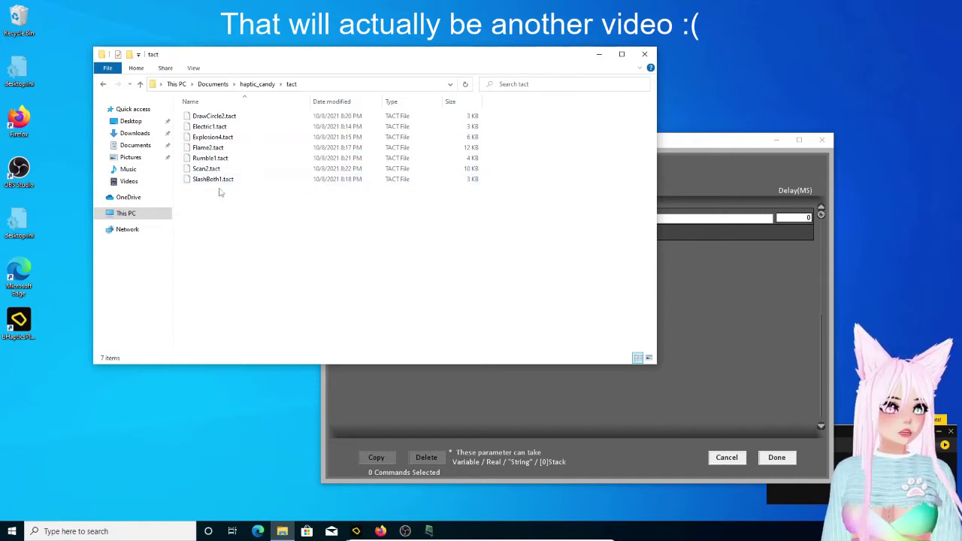
pyautogui.click(226, 128)
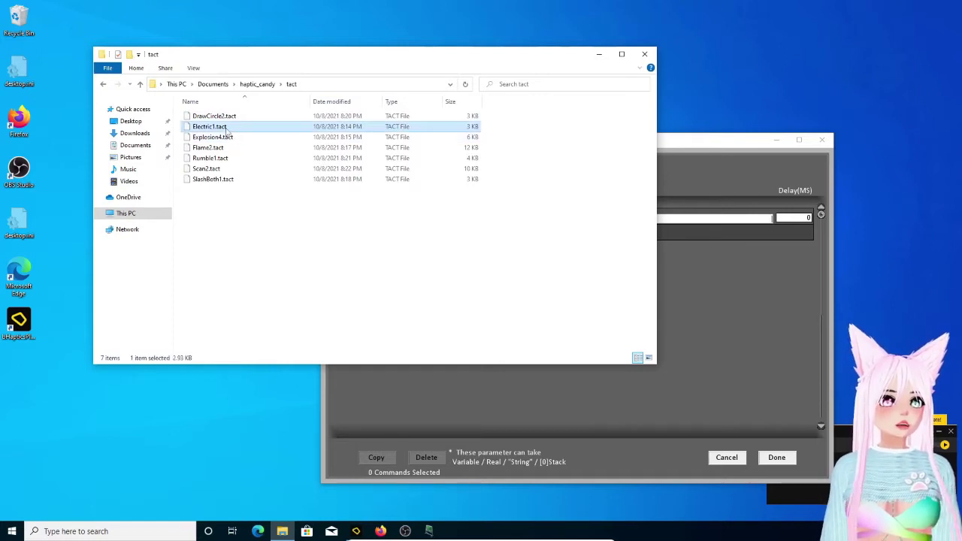
pyautogui.rightClick(226, 131)
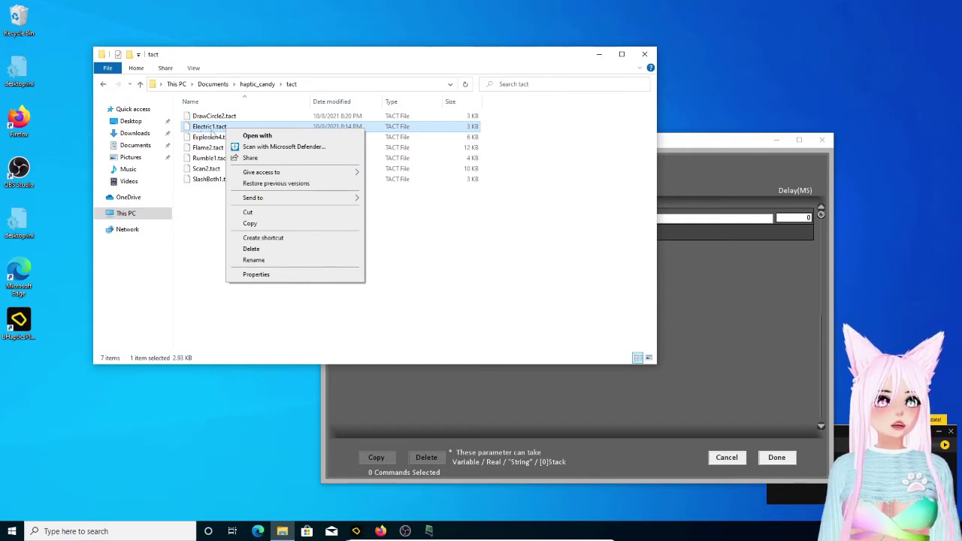
pyautogui.click(257, 84)
# - Copy the haptic_candy folder's full path into the Command Line action's command and append a backslash
pyautogui.click(257, 85)
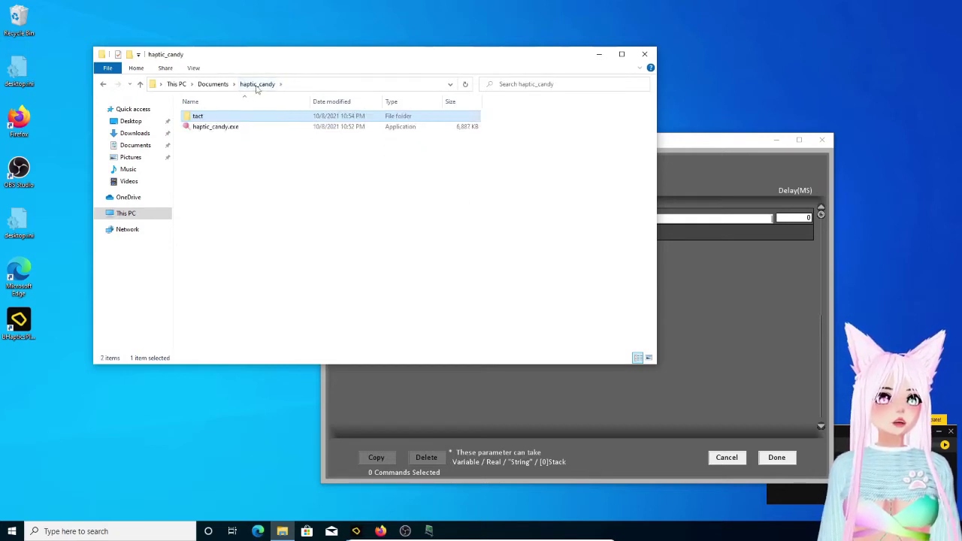
pyautogui.click(220, 127)
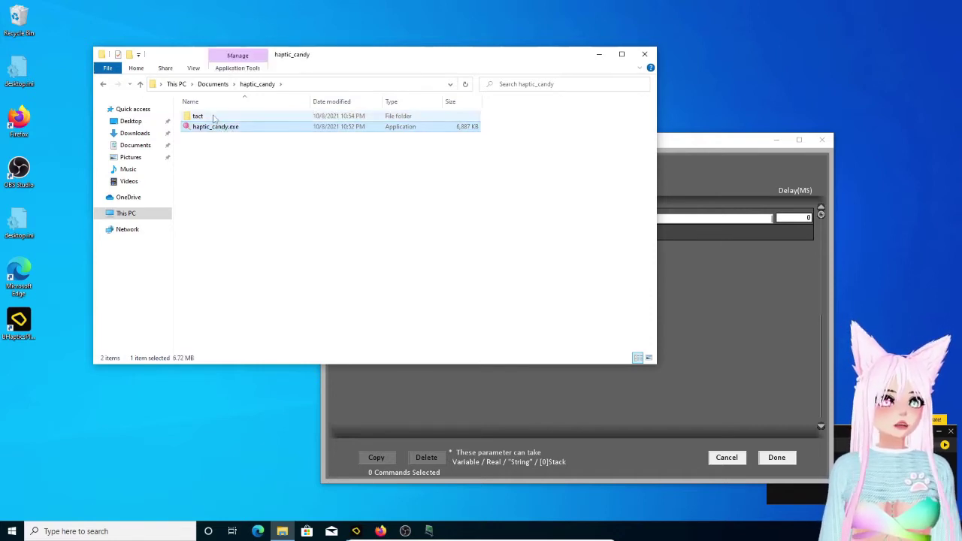
pyautogui.click(309, 85)
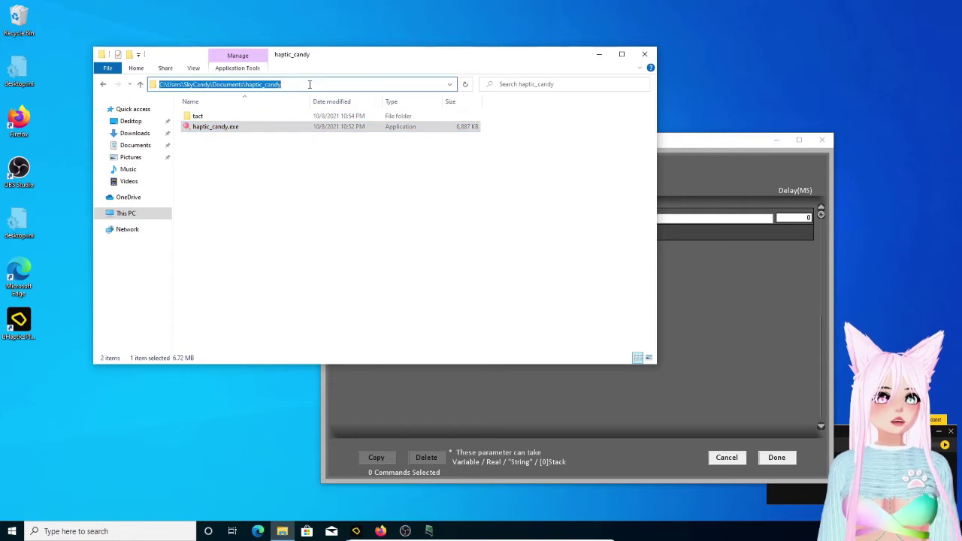
pyautogui.rightClick(309, 85)
pyautogui.click(342, 116)
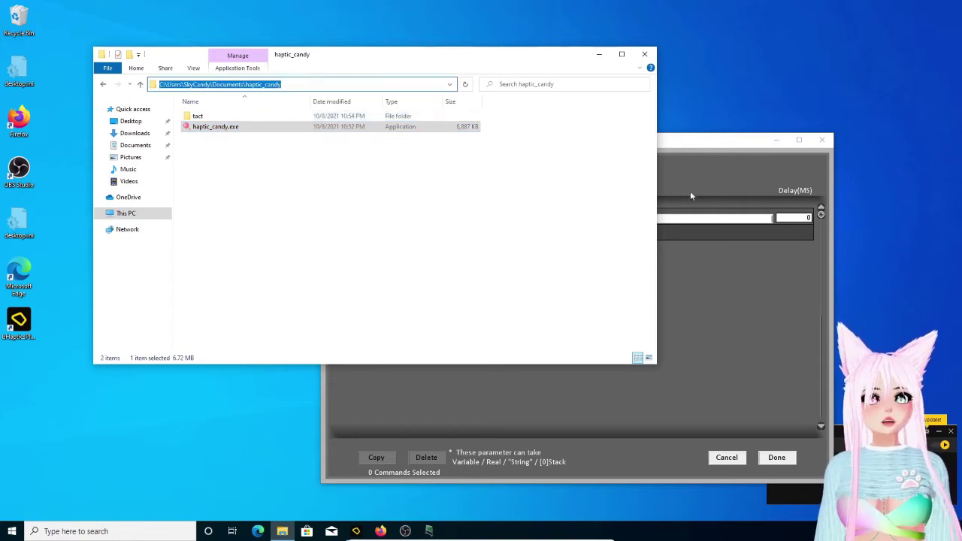
pyautogui.click(697, 223)
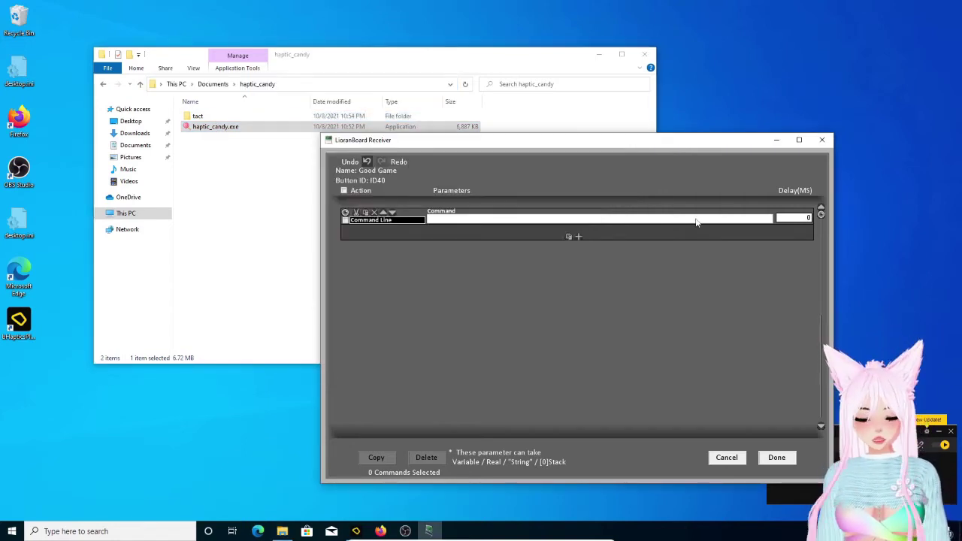
pyautogui.hotkey('ctrl', 'v')
pyautogui.write('\\')
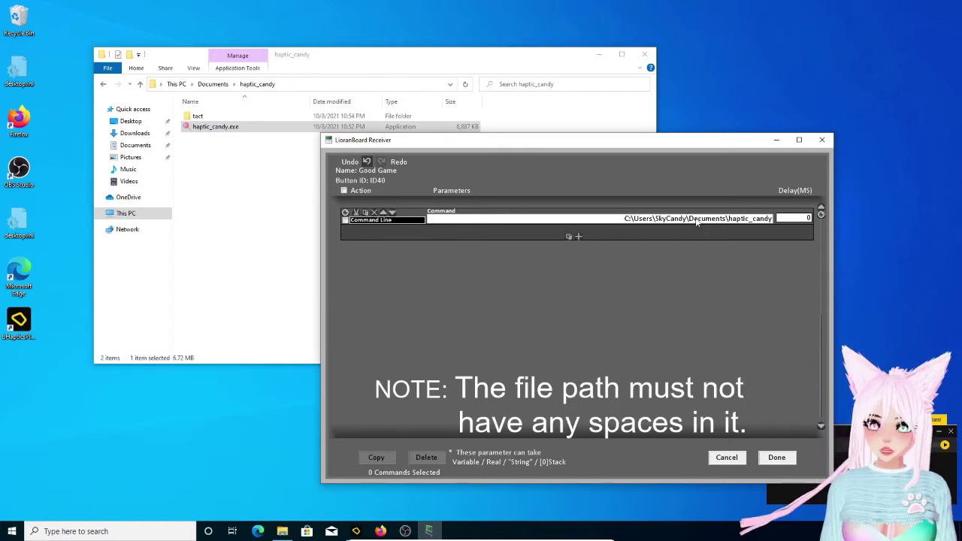
# - Copy the full file name haptic_candy.exe and append it to the folder path in the command
pyautogui.click(233, 126)
pyautogui.rightClick(235, 127)
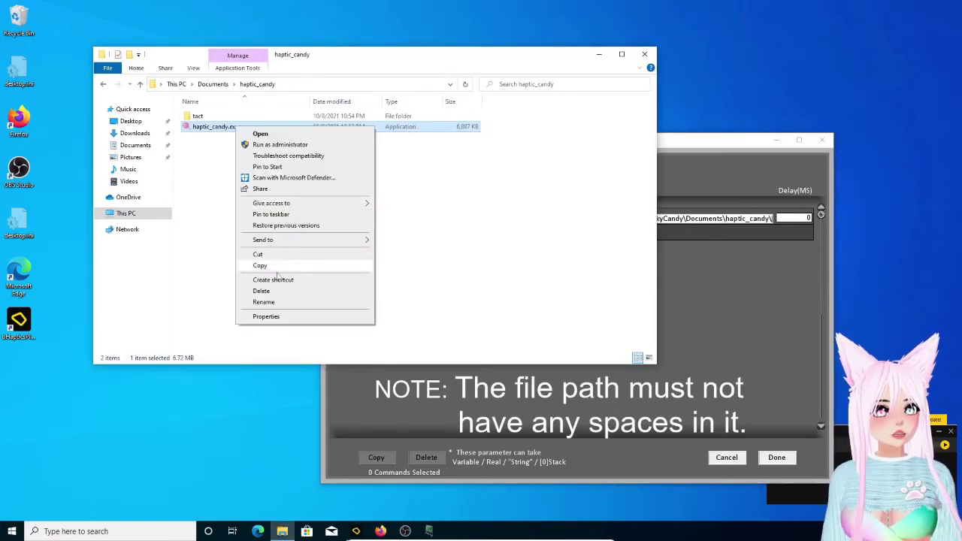
pyautogui.click(264, 302)
pyautogui.hotkey('ctrl', 'a')
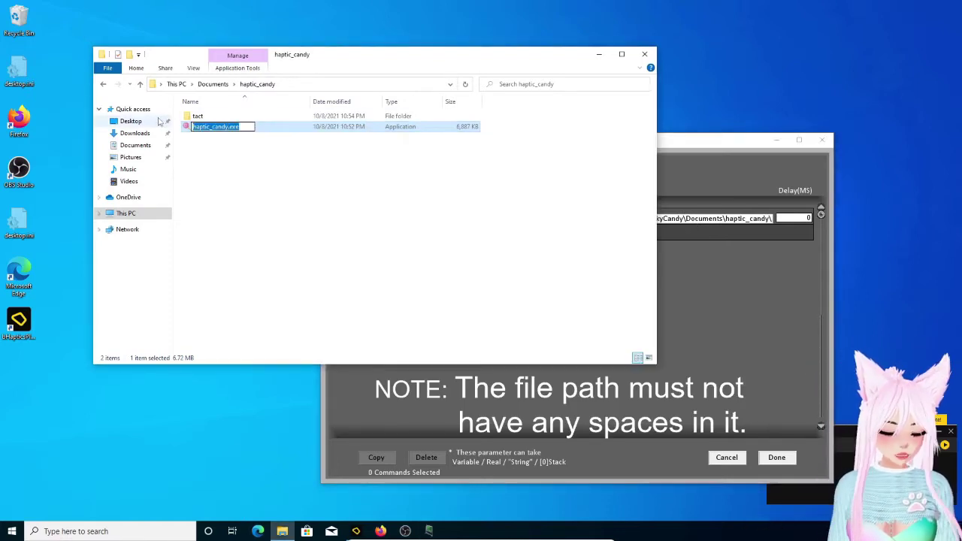
pyautogui.click(771, 218)
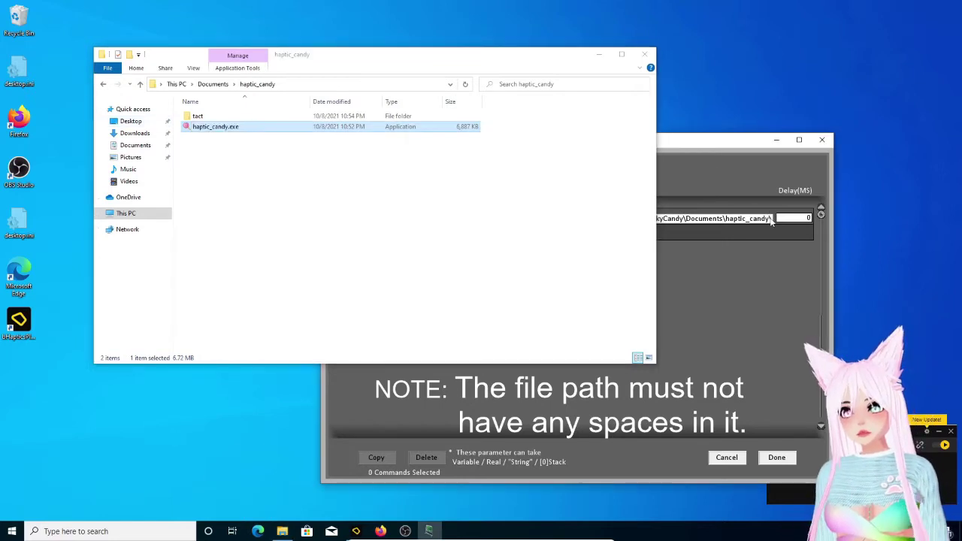
pyautogui.hotkey('ctrl', 'v')
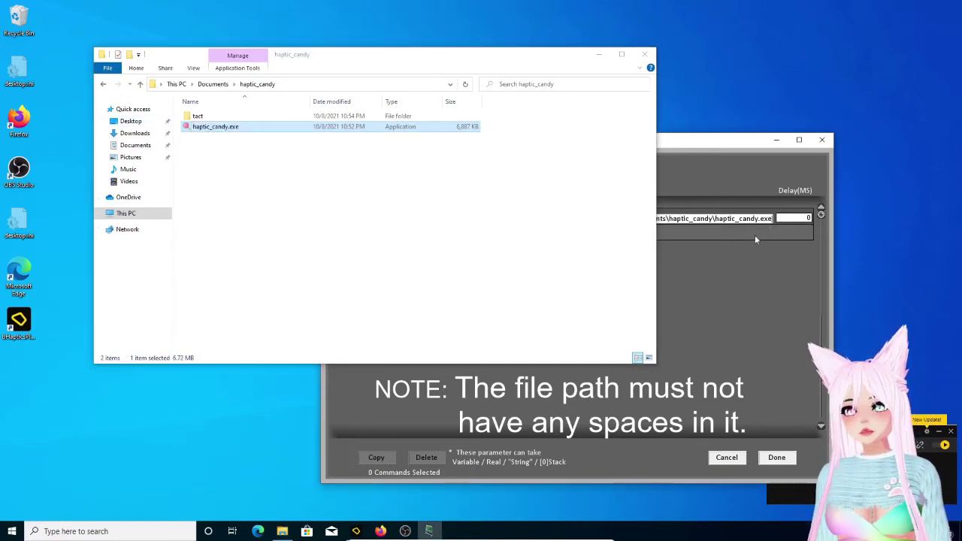
# - Copy the pattern name Electric1 from the tact folder and append it after a space to the Command Line action's command
pyautogui.click(235, 117)
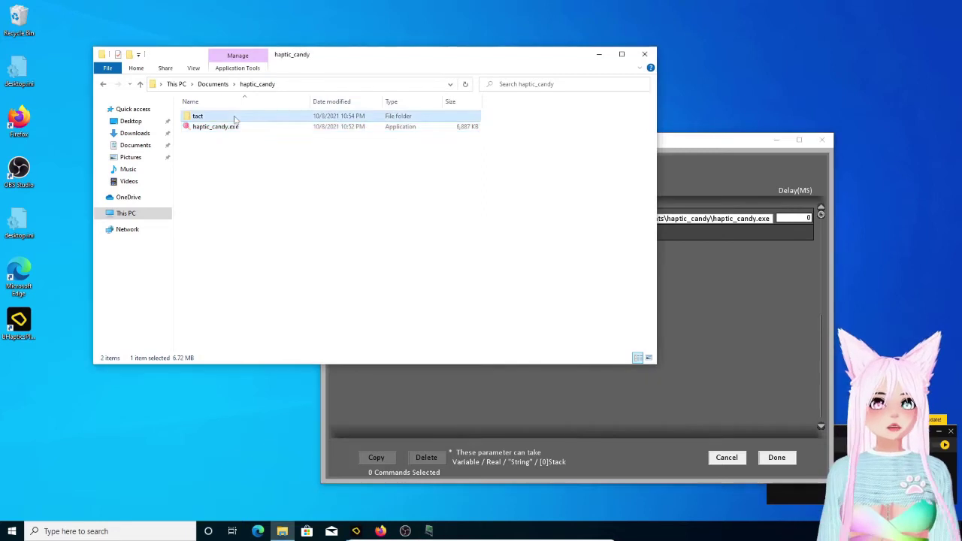
pyautogui.doubleClick(234, 117)
pyautogui.rightClick(235, 128)
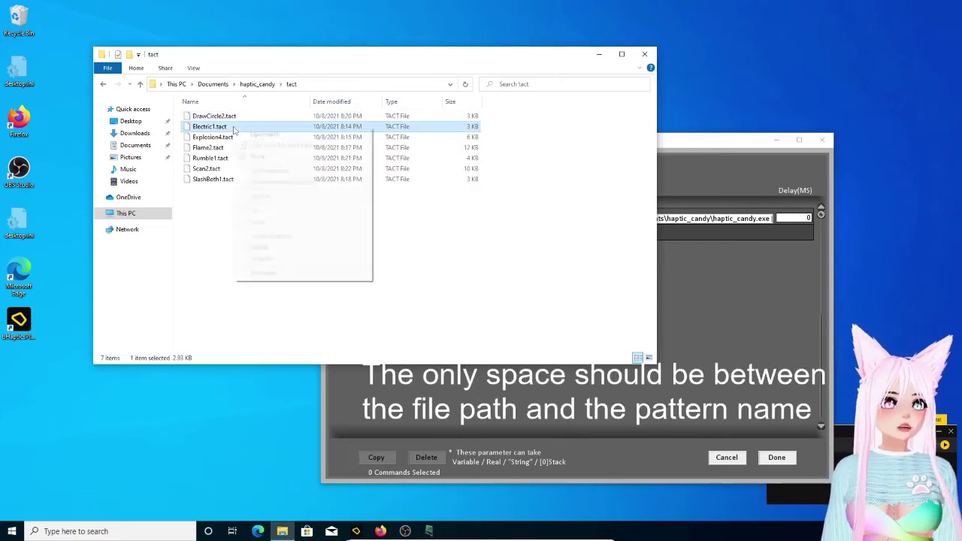
pyautogui.click(271, 251)
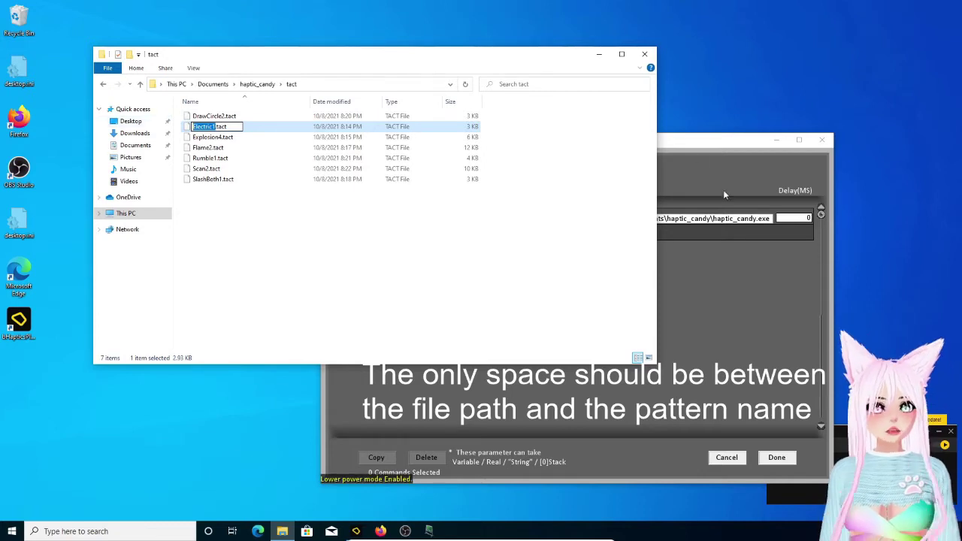
pyautogui.click(771, 220)
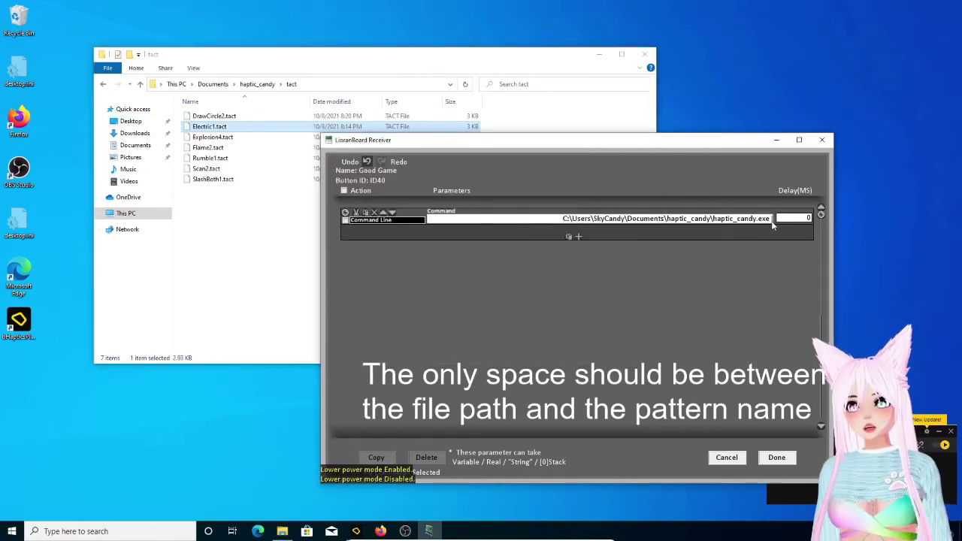
pyautogui.hotkey('ctrl', 'v')
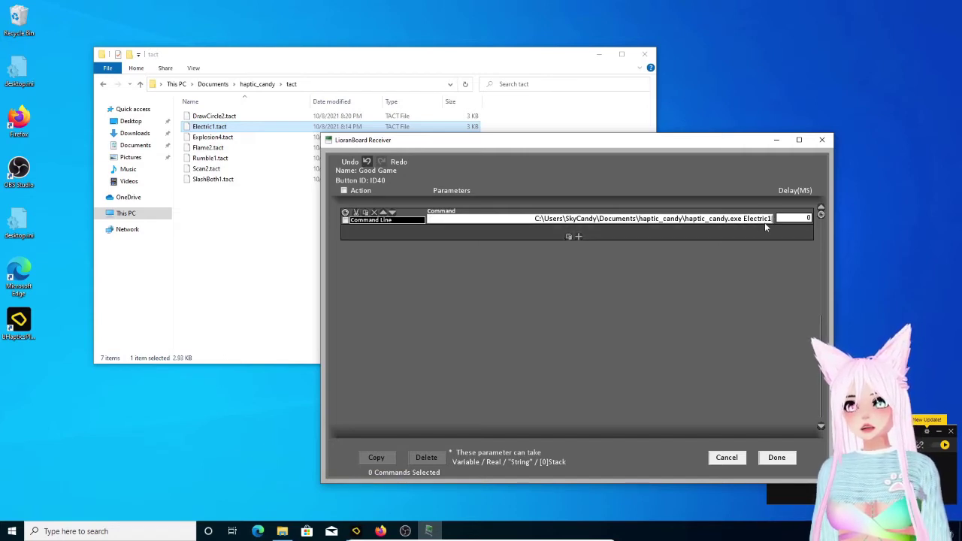
# - Review the pattern files in haptic_candy's tact folder, and save the Good Game button's commands in LioranBoard
pyautogui.click(257, 84)
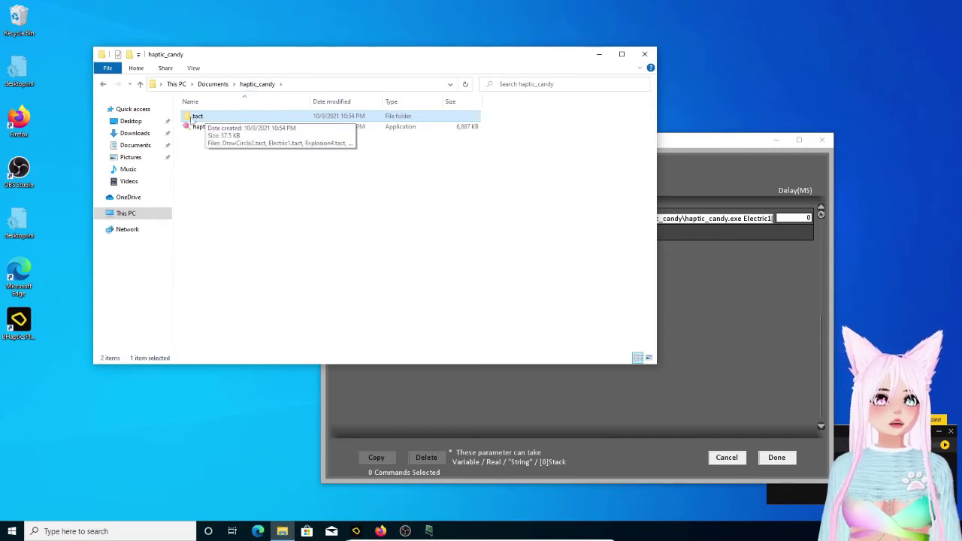
pyautogui.doubleClick(199, 116)
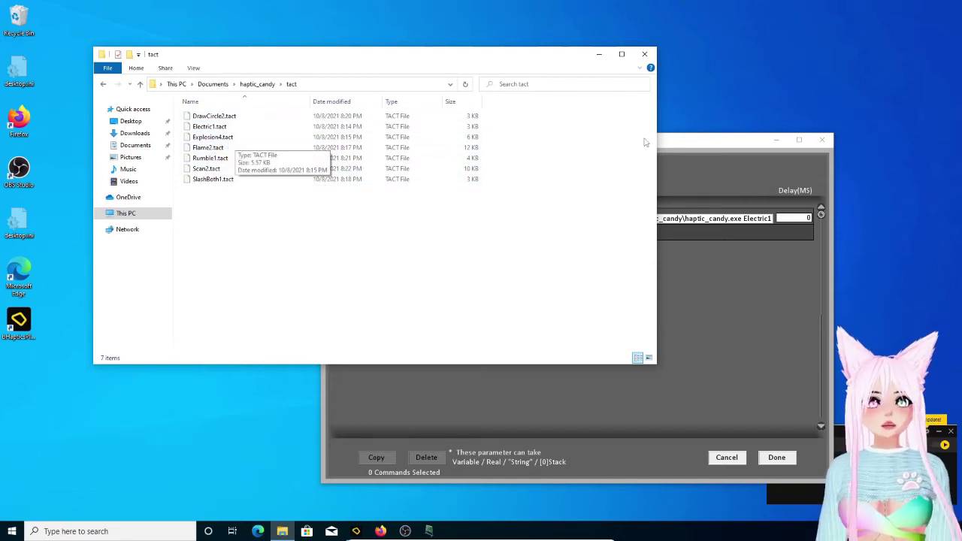
pyautogui.click(694, 151)
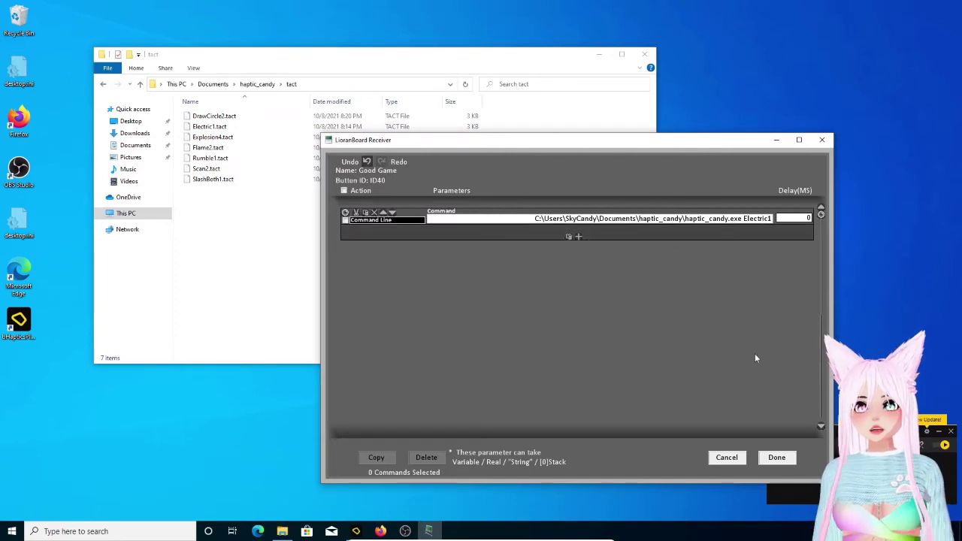
pyautogui.click(774, 460)
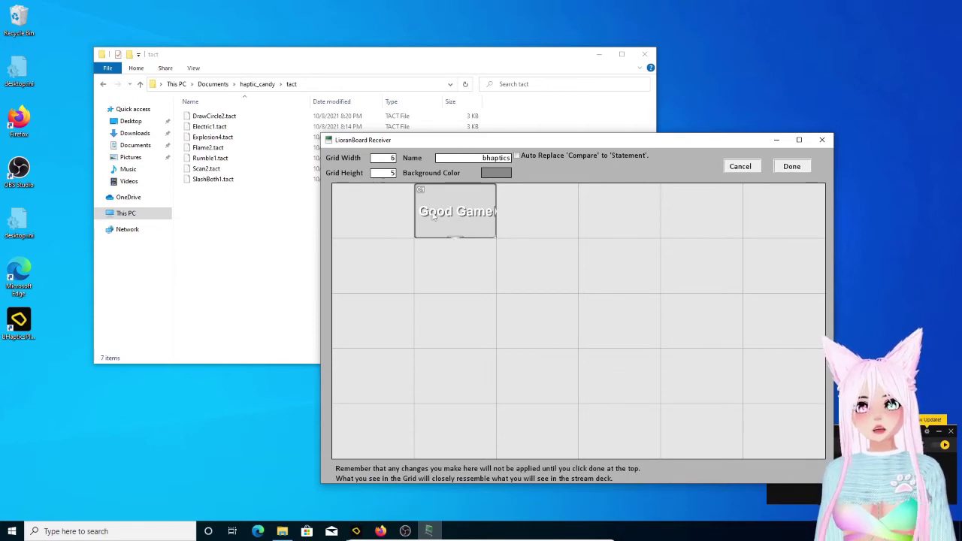
# - Add a Point Redeem Twitch trigger to the Good Game button
pyautogui.rightClick(463, 200)
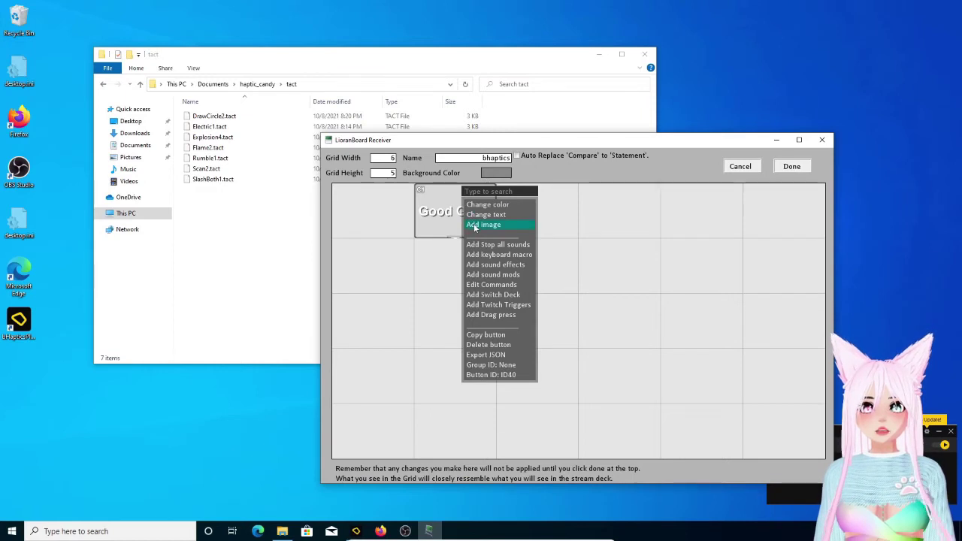
pyautogui.click(502, 305)
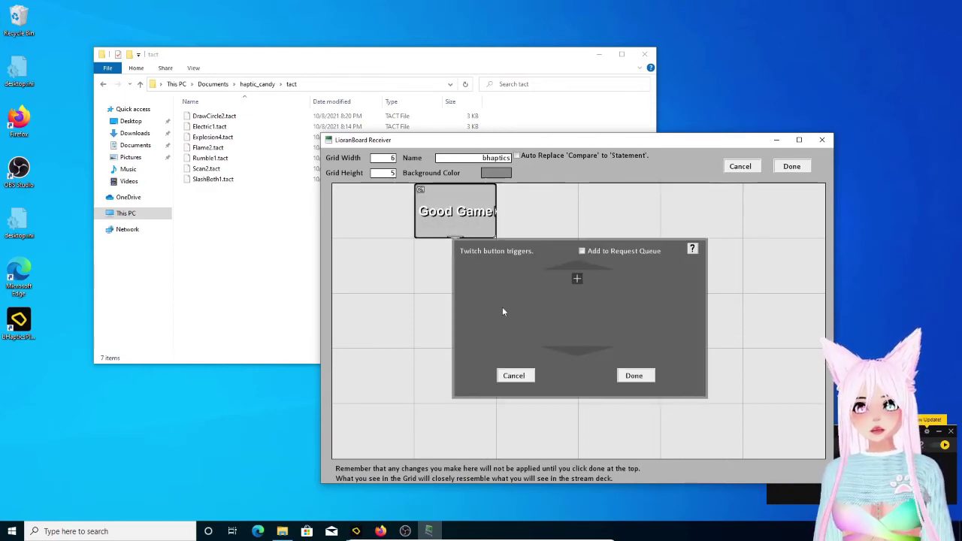
pyautogui.click(577, 280)
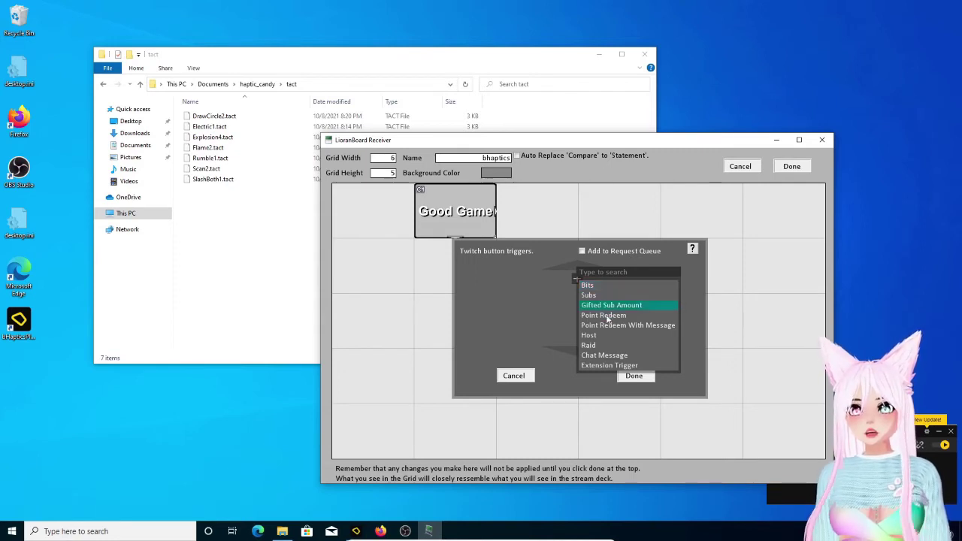
pyautogui.click(606, 317)
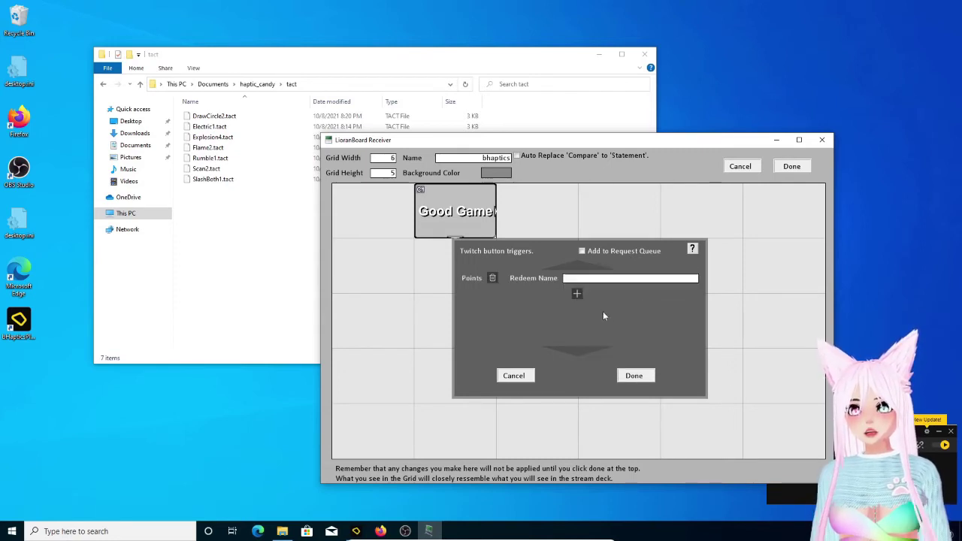
# - Set the trigger's redeem name to Good Game, copy that name, and save the trigger and the bhaptics deck
pyautogui.click(586, 279)
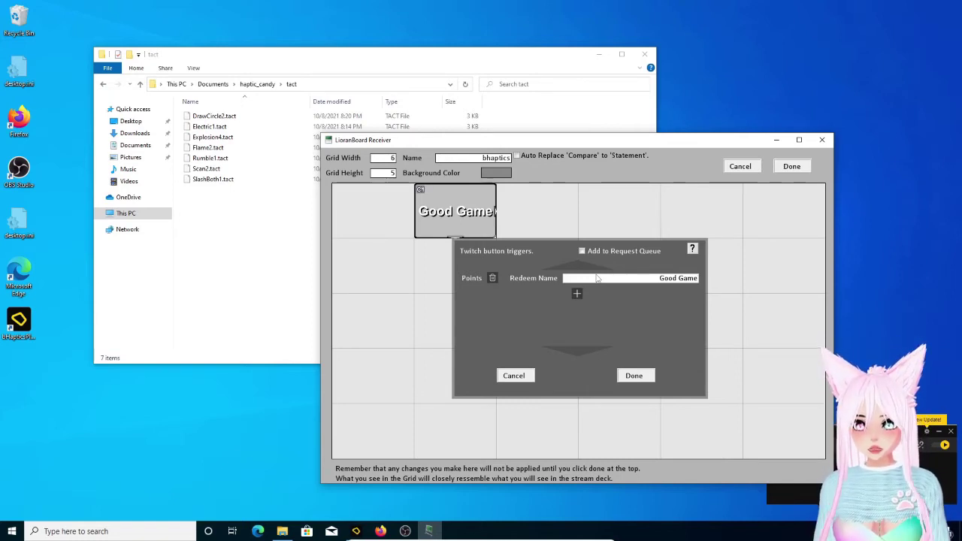
pyautogui.moveTo(659, 279); pyautogui.dragTo(698, 278)
pyautogui.hotkey('ctrl', 'c')
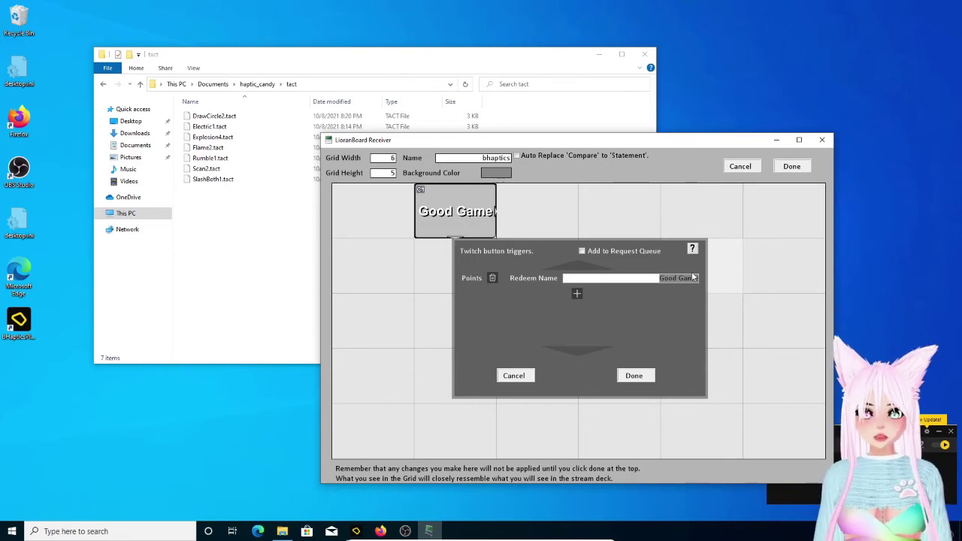
pyautogui.click(634, 376)
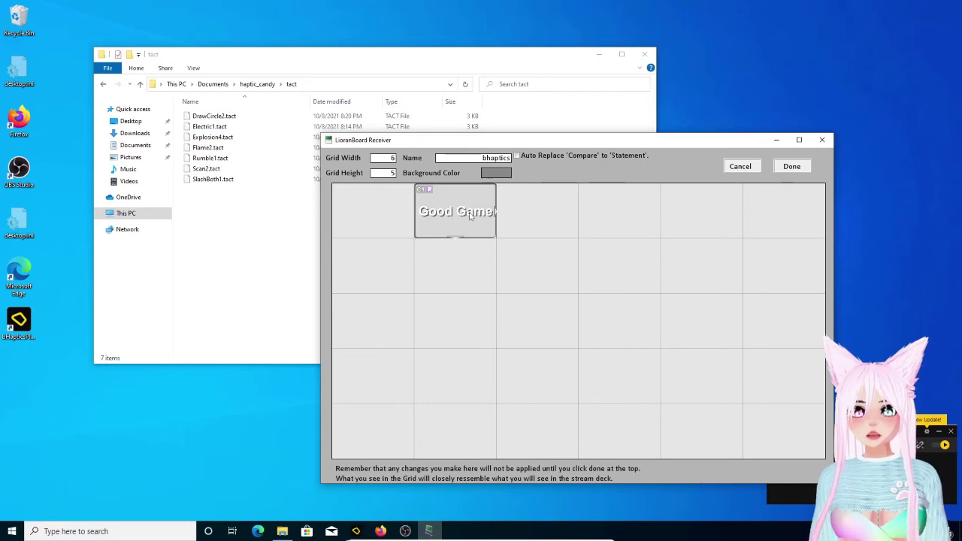
pyautogui.click(793, 167)
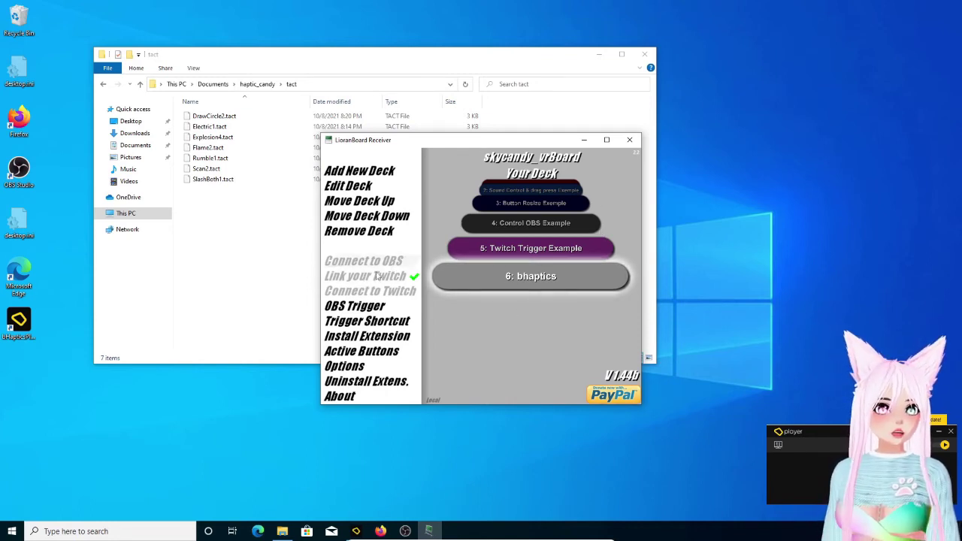
# - Switch to the Twitch dashboard in Firefox and start a new custom channel points reward with the copied name Good Game
pyautogui.click(385, 534)
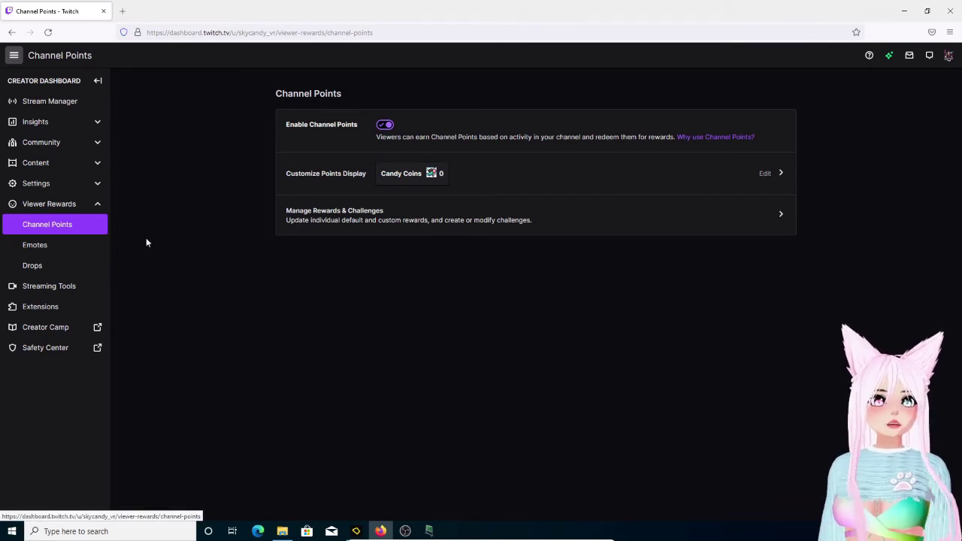
pyautogui.click(355, 218)
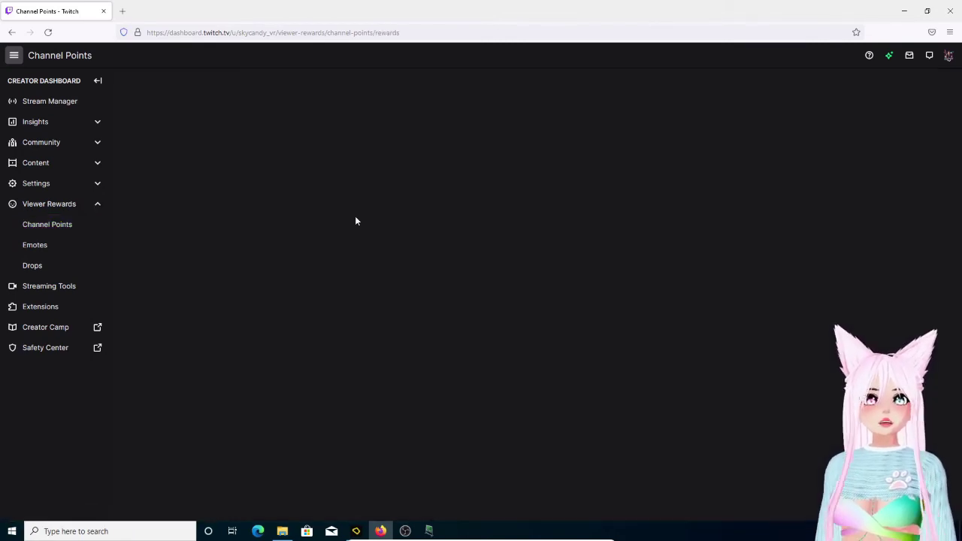
pyautogui.scroll(-15, 552, 316)
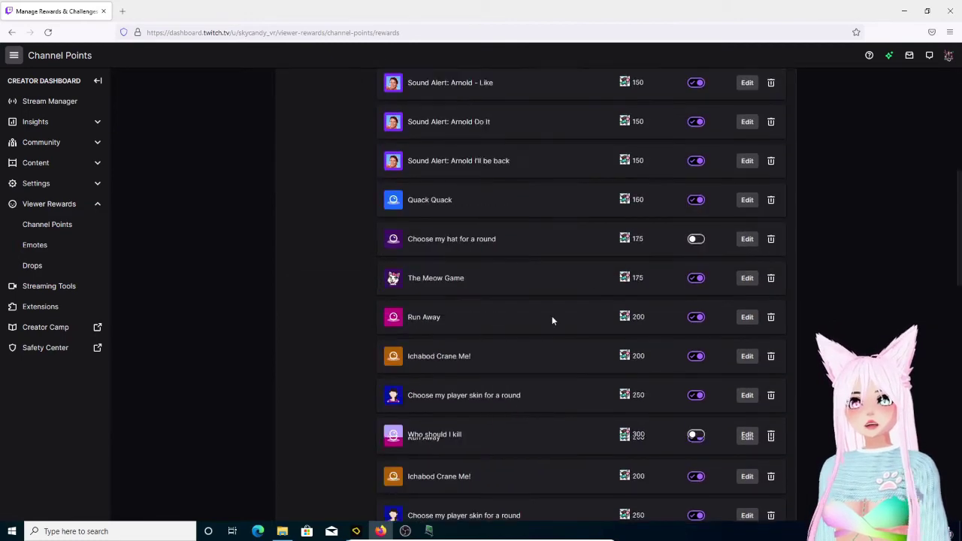
pyautogui.scroll(-4, 553, 311)
pyautogui.scroll(1, 553, 312)
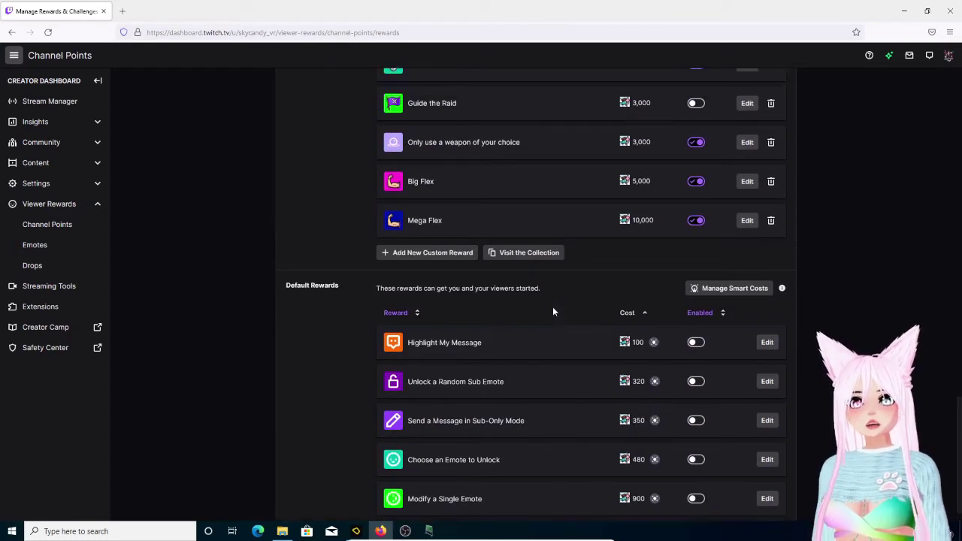
pyautogui.click(419, 321)
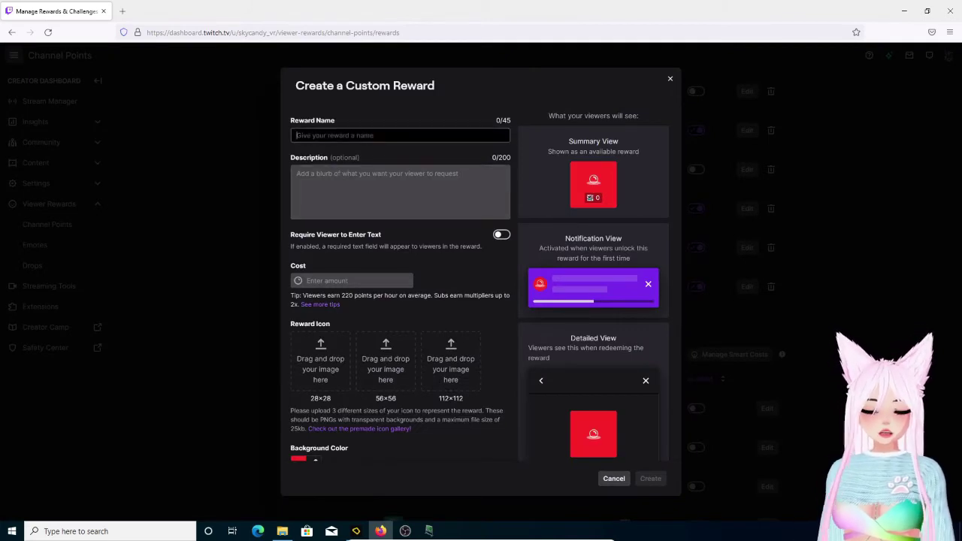
pyautogui.hotkey('ctrl', 'v')
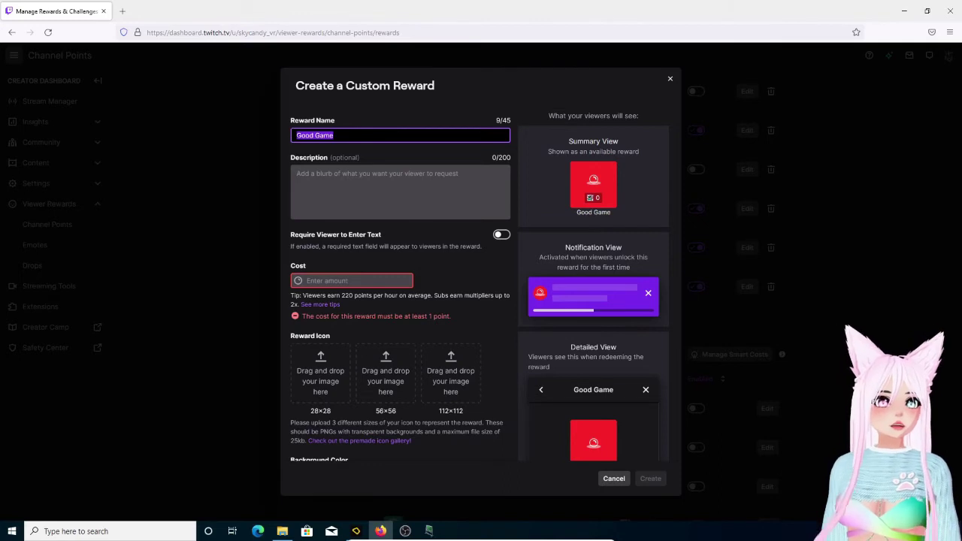
# - Enter the reward description "Send me a haptic good game!"
pyautogui.click(400, 192)
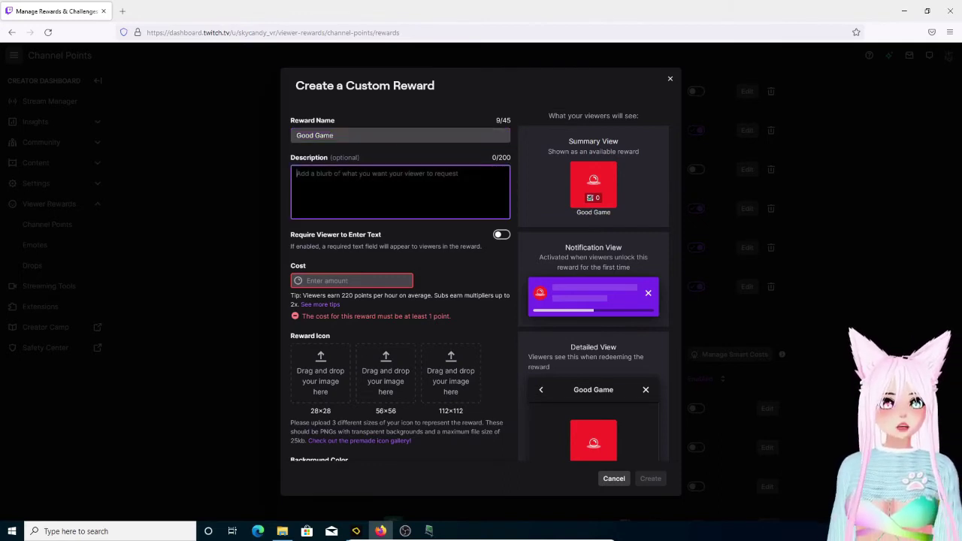
pyautogui.write('SE')
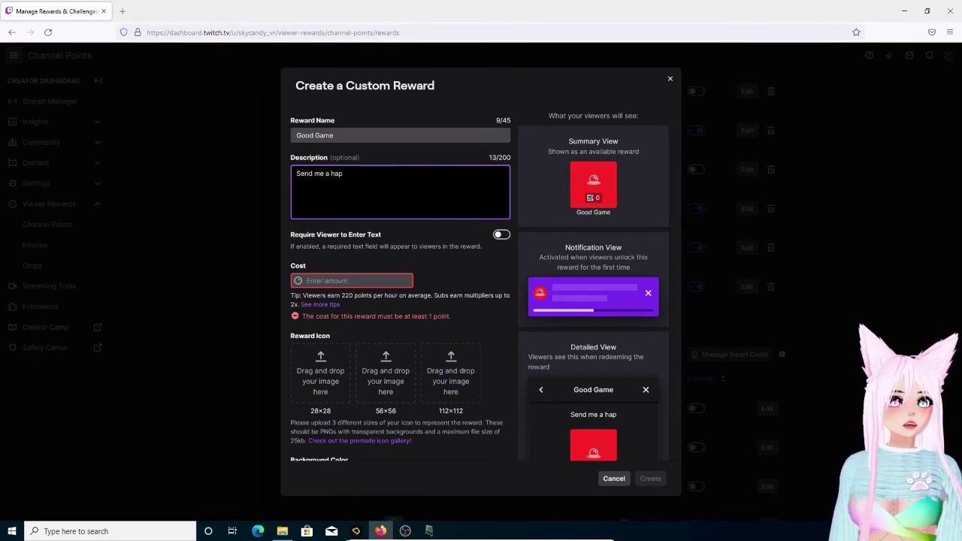
pyautogui.write('ood game whe')
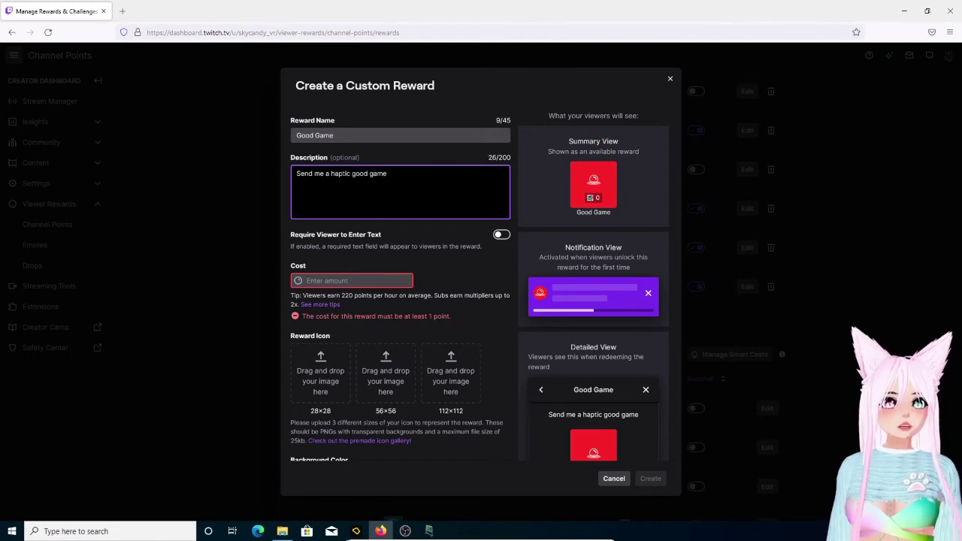
pyautogui.press('BackSpace')
pyautogui.press('BackSpace')
pyautogui.press('BackSpace')
pyautogui.press('BackSpace')
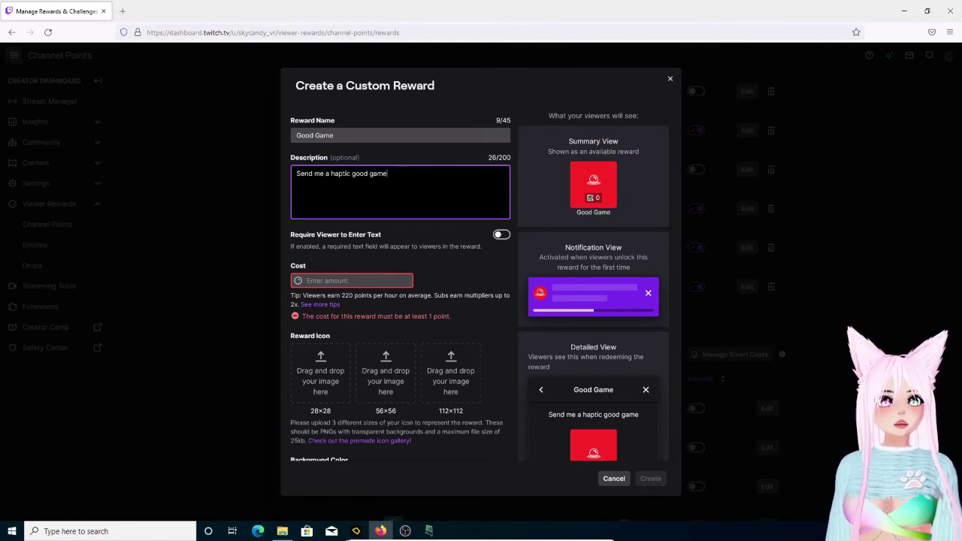
pyautogui.write('!')
# - Set the Good Game reward's cost to 500 points and create the reward
pyautogui.click(351, 281)
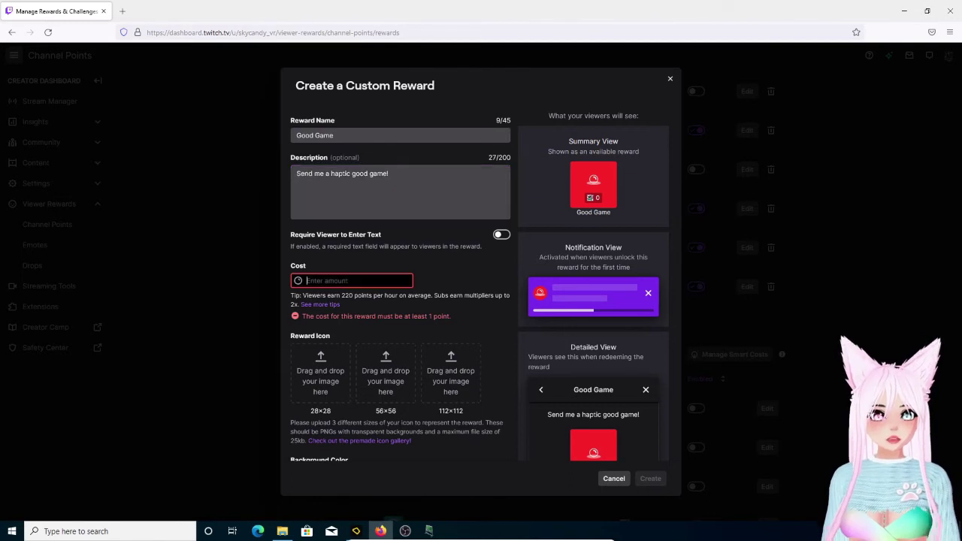
pyautogui.write('500')
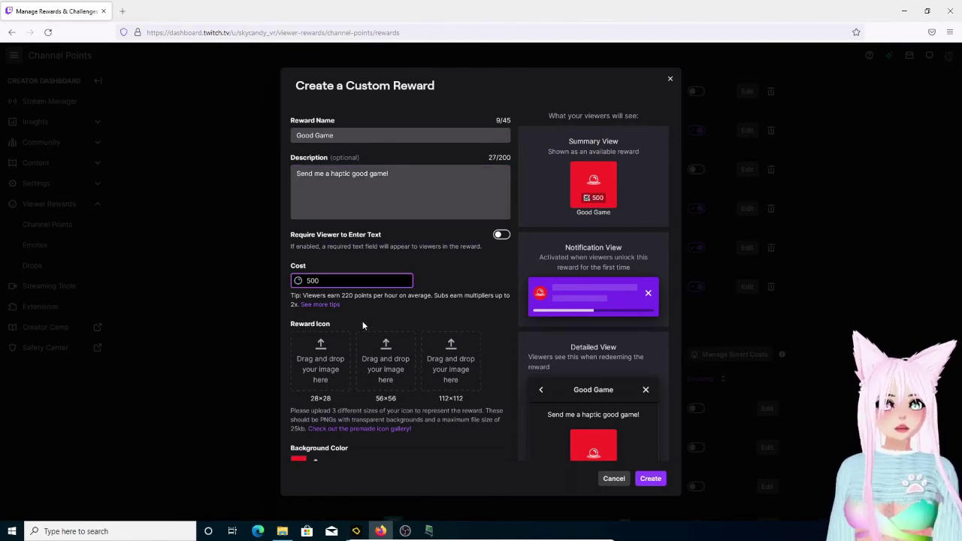
pyautogui.click(650, 479)
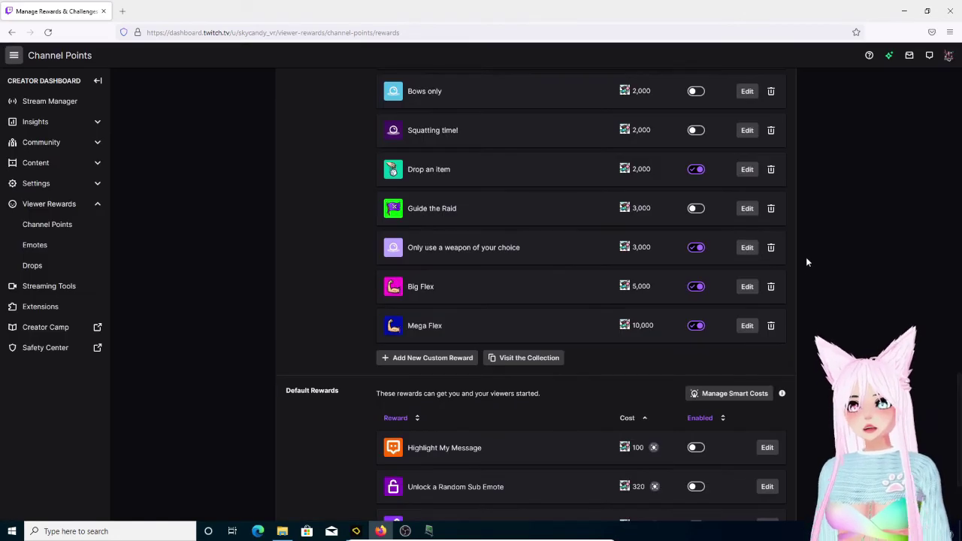
# - Arrange LioranBoard Receiver and File Explorer side by side on the desktop with Firefox minimized, and open bHaptics Player's body feedback view
pyautogui.click(430, 531)
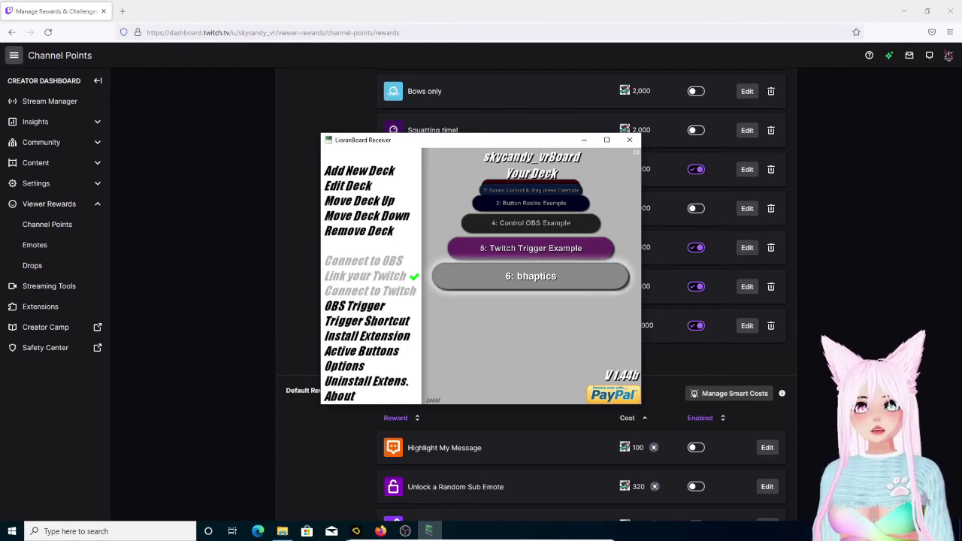
pyautogui.moveTo(540, 141); pyautogui.dragTo(307, 119)
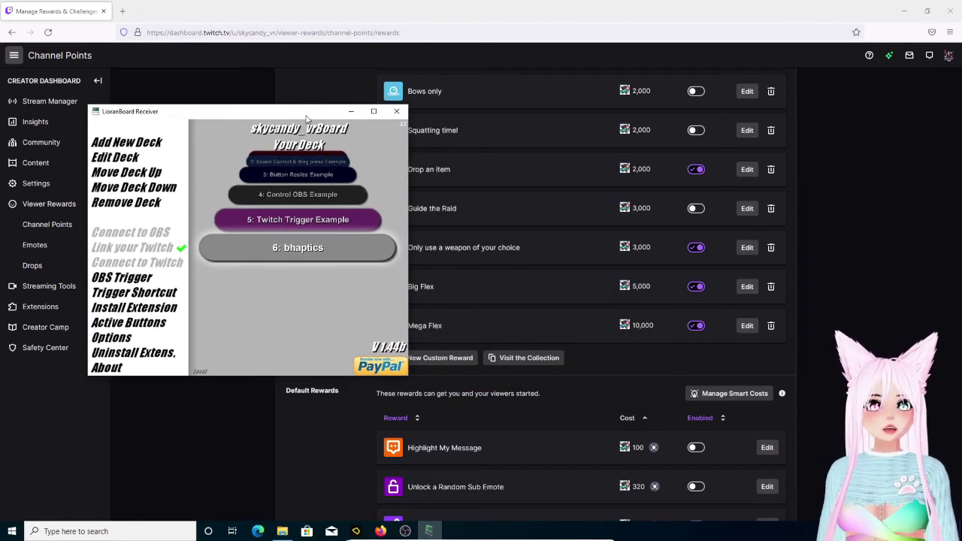
pyautogui.click(904, 11)
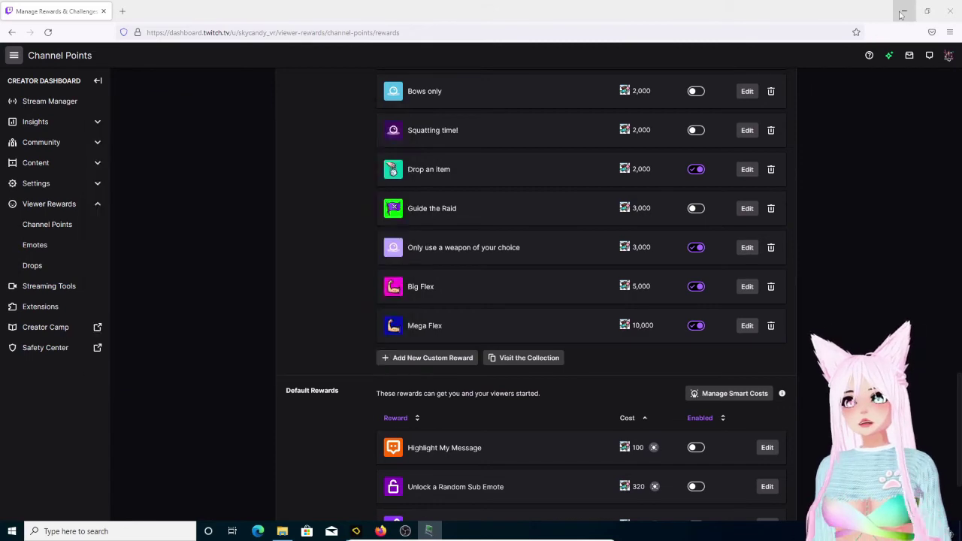
pyautogui.click(564, 68)
pyautogui.moveTo(564, 67); pyautogui.dragTo(777, 69)
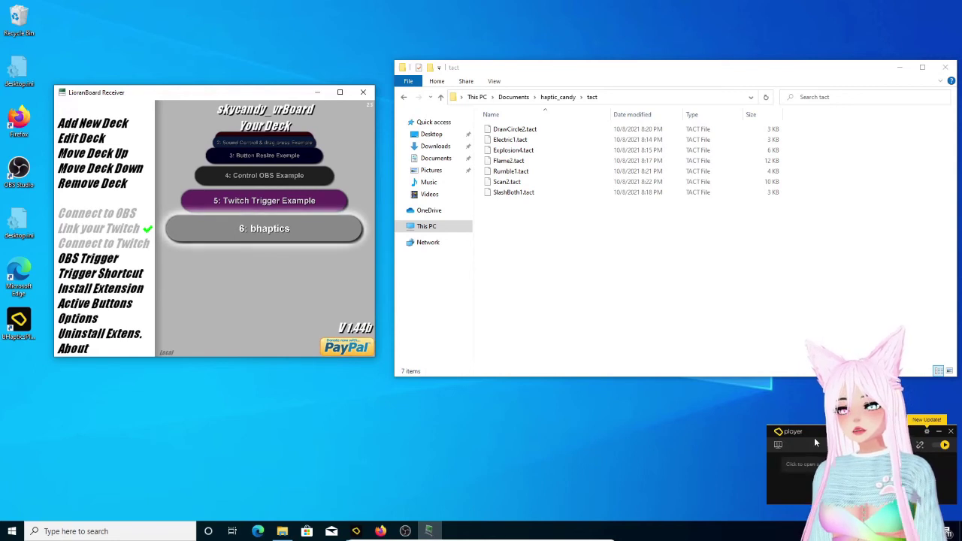
pyautogui.click(777, 444)
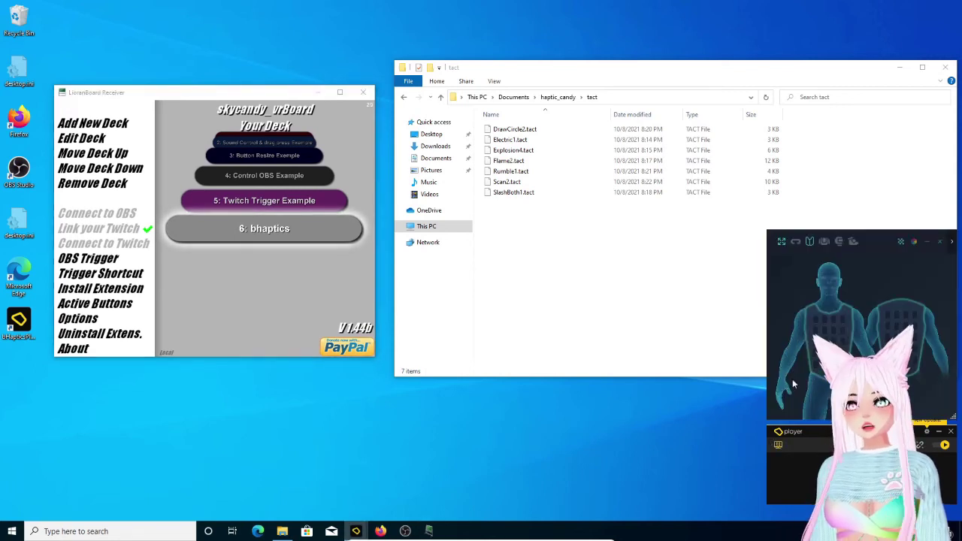
# - Move the bHaptics body view over LioranBoard Receiver, switch to Firefox and open the streamer's own Twitch channel in a new tab
pyautogui.moveTo(873, 242); pyautogui.dragTo(260, 288)
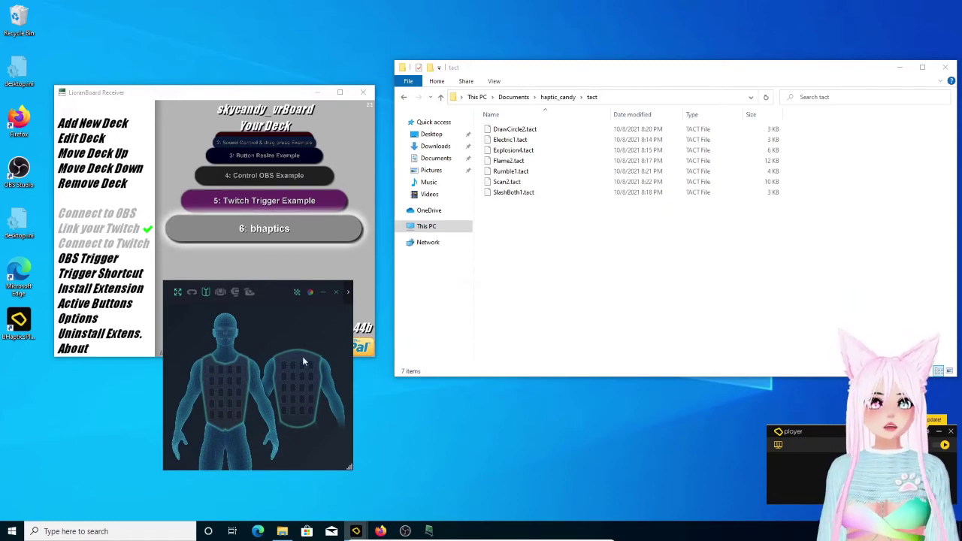
pyautogui.click(381, 531)
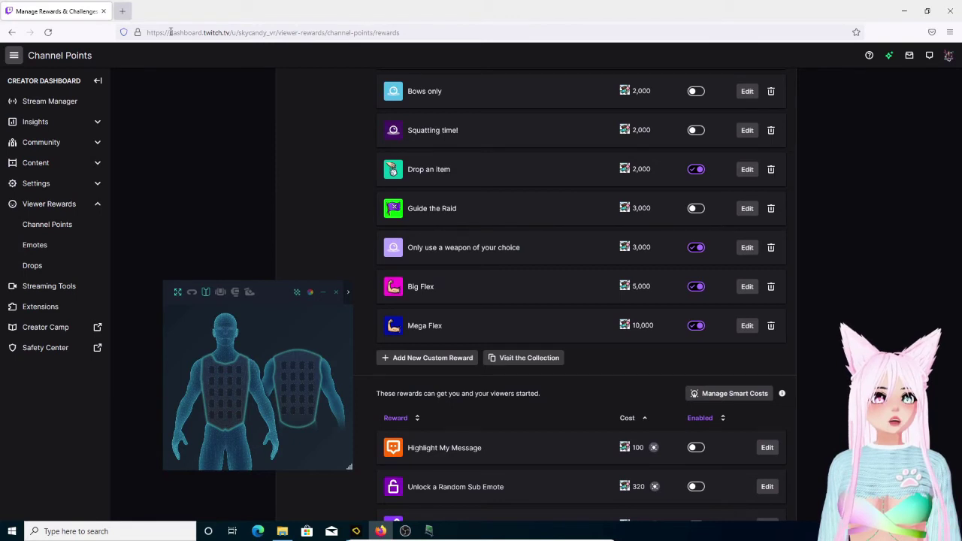
pyautogui.click(123, 12)
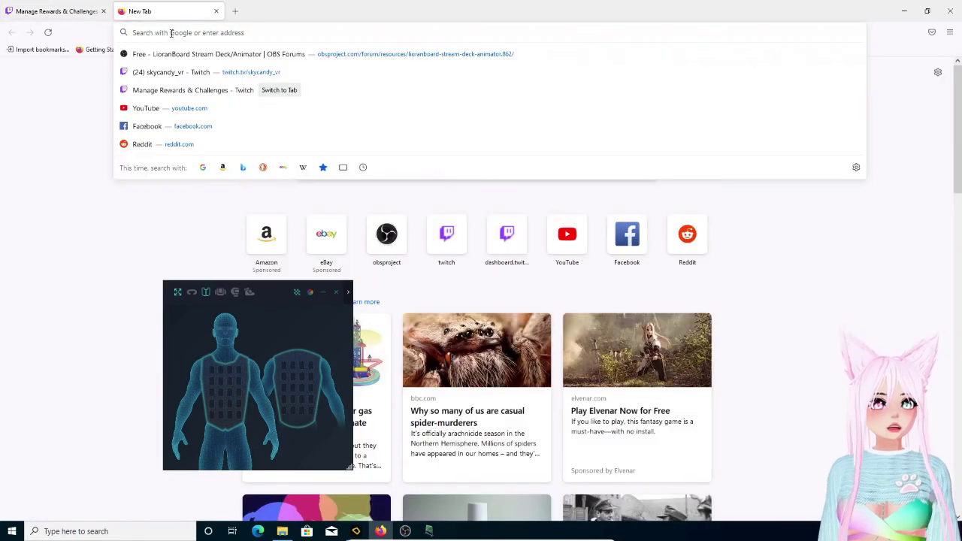
pyautogui.click(194, 72)
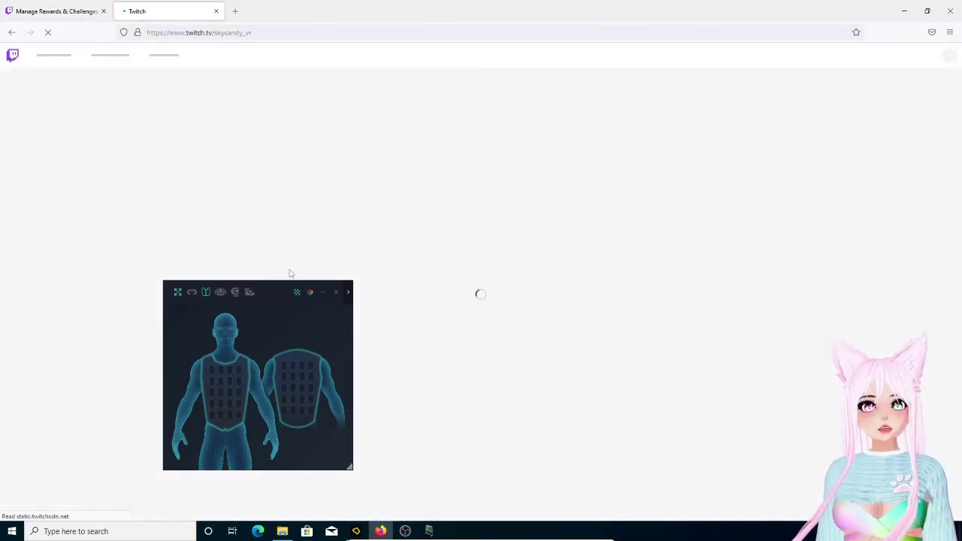
# - Restore Firefox to a smaller window and arrange it beside the bHaptics body view so the stream chat stays accessible
pyautogui.moveTo(276, 291); pyautogui.dragTo(319, 121)
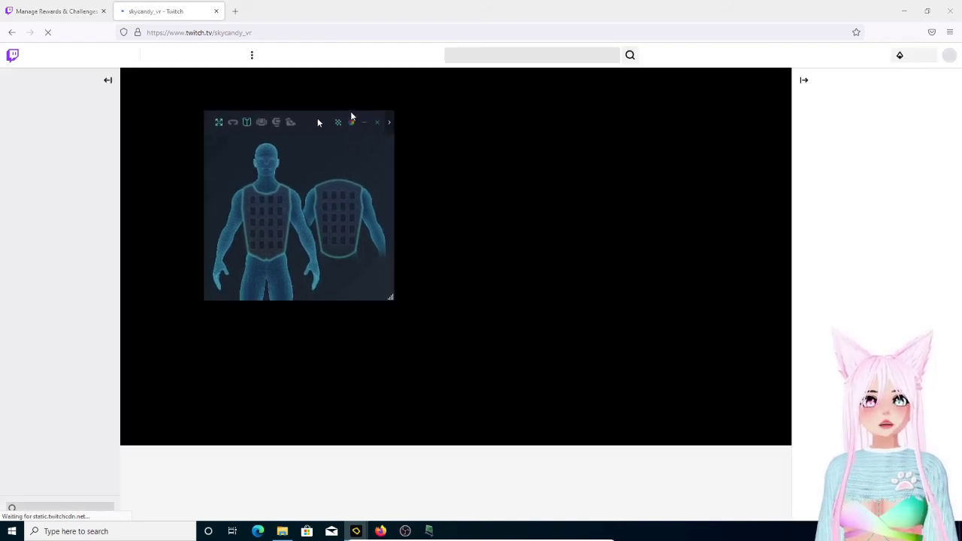
pyautogui.click(927, 12)
pyautogui.moveTo(437, 15); pyautogui.dragTo(679, 39)
pyautogui.moveTo(307, 117); pyautogui.dragTo(181, 119)
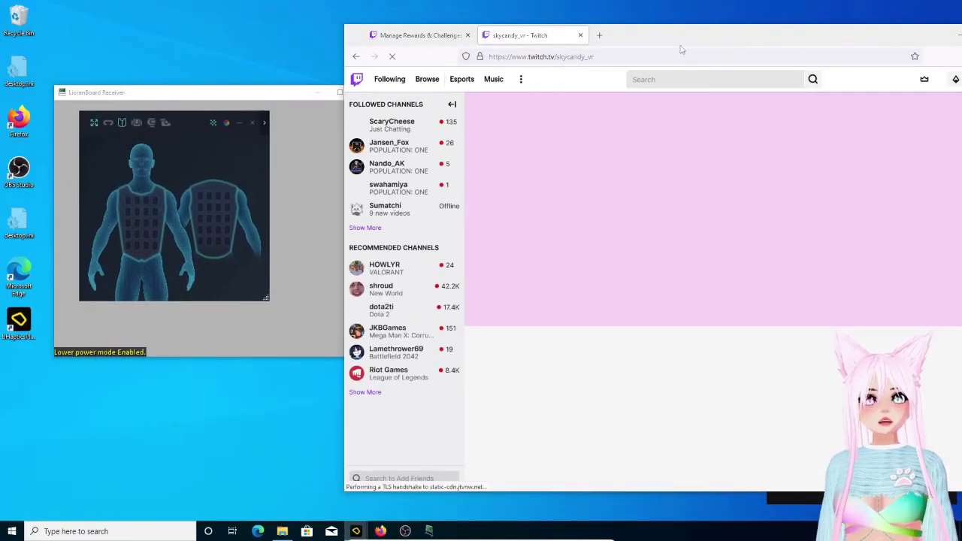
pyautogui.moveTo(682, 41); pyautogui.dragTo(500, 29)
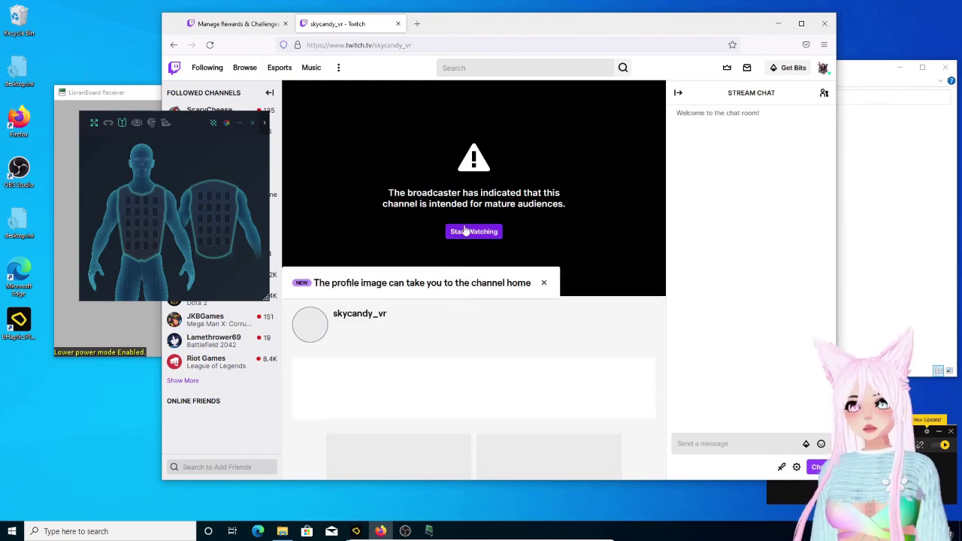
# - Open the channel points rewards in the stream chat and redeem Good Game for 500 points, keeping the bHaptics body view clear of the console text
pyautogui.click(743, 445)
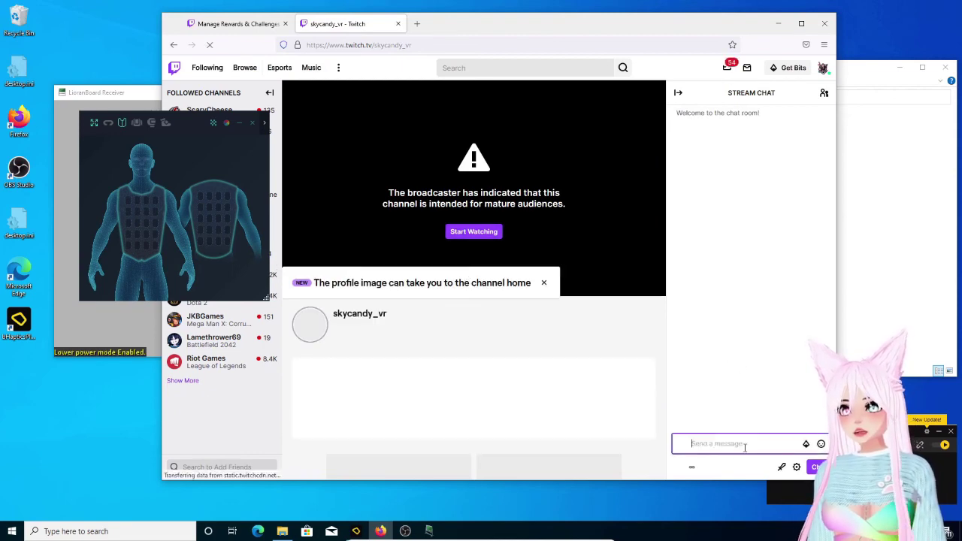
pyautogui.click(693, 472)
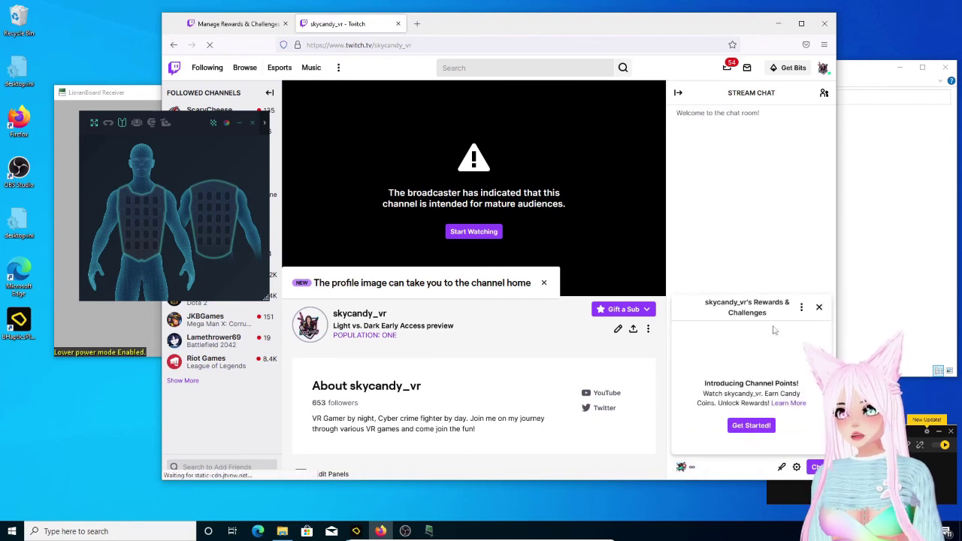
pyautogui.click(751, 425)
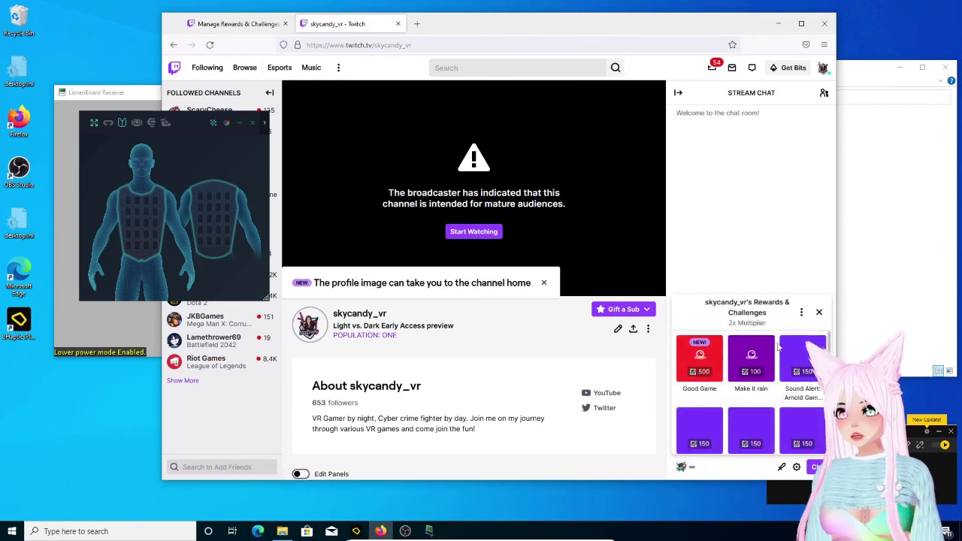
pyautogui.click(703, 374)
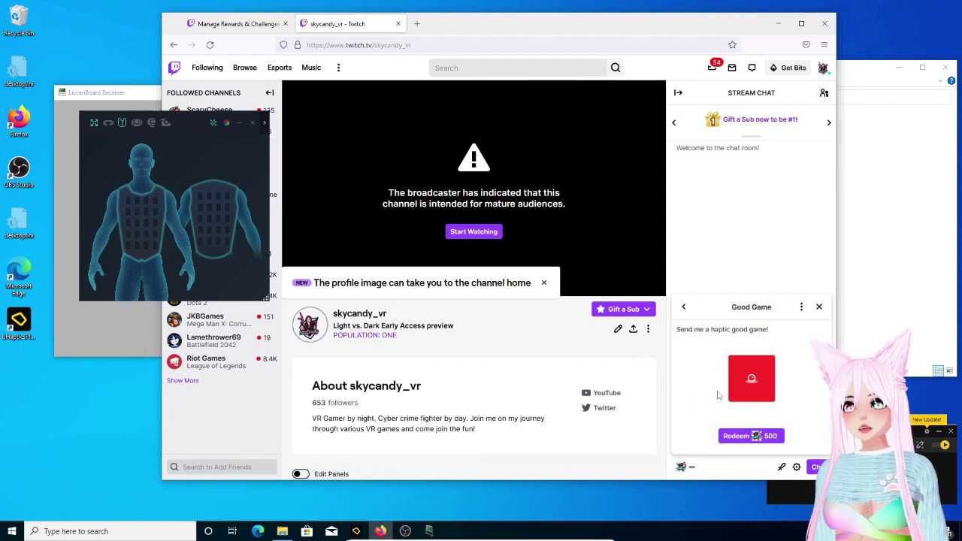
pyautogui.click(734, 438)
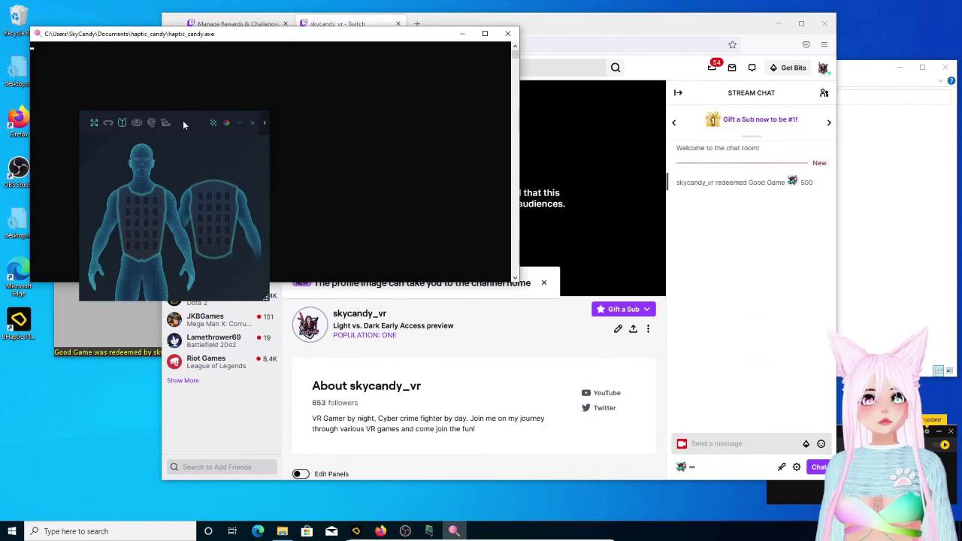
pyautogui.moveTo(183, 121); pyautogui.dragTo(211, 133)
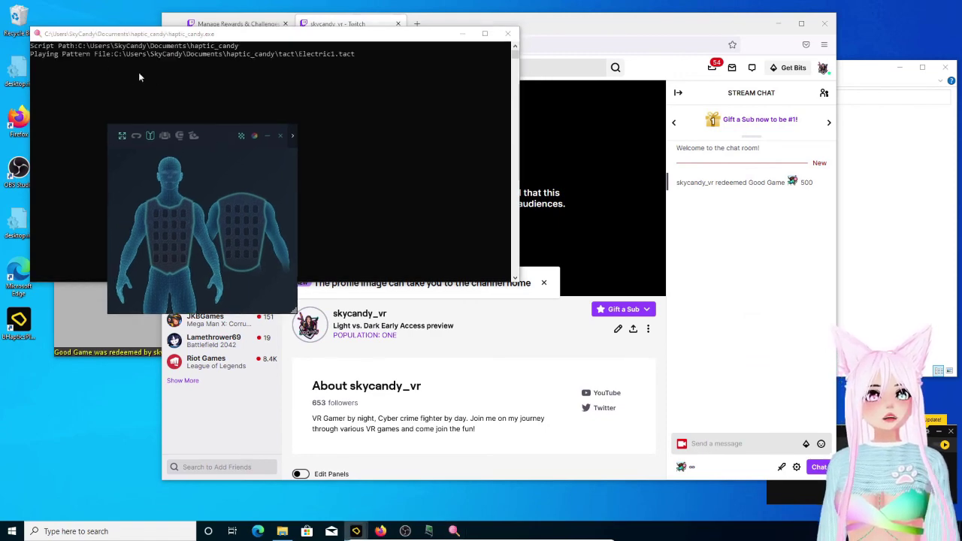